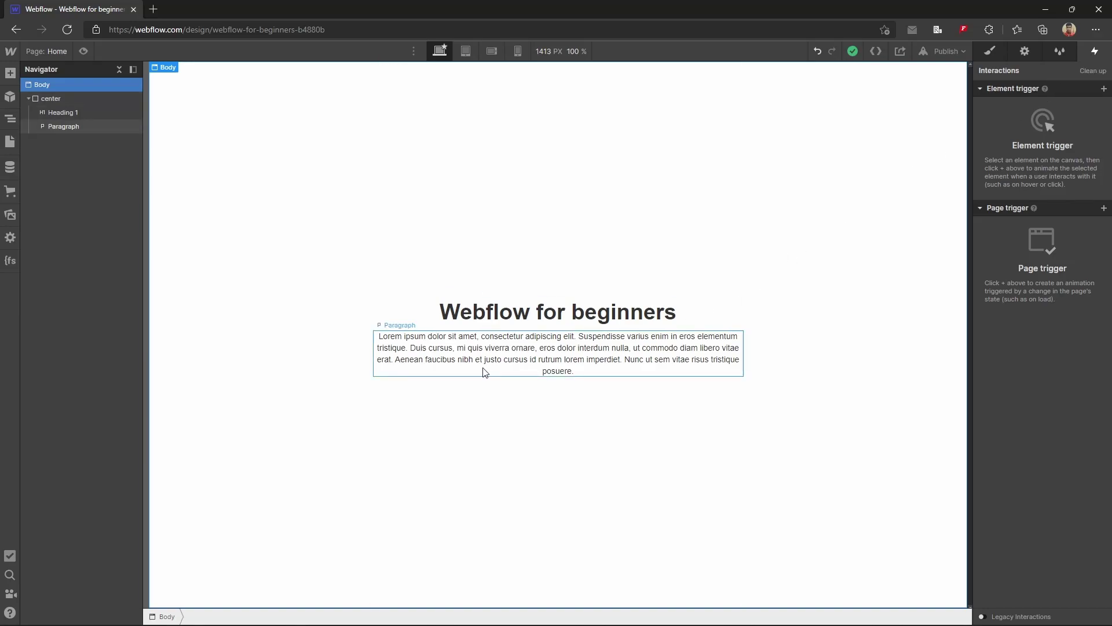
Select the heading and examine the available element triggers, addable elements and page triggers.
{"action": "left_click", "coordinate": [486, 316]}
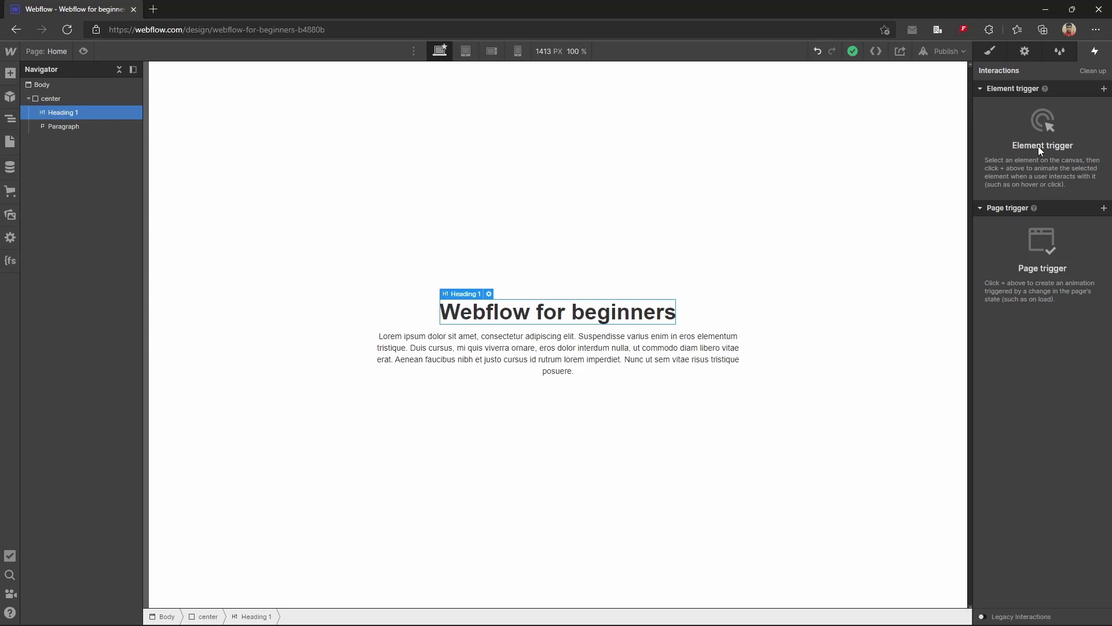
{"action": "left_click", "coordinate": [1103, 90]}
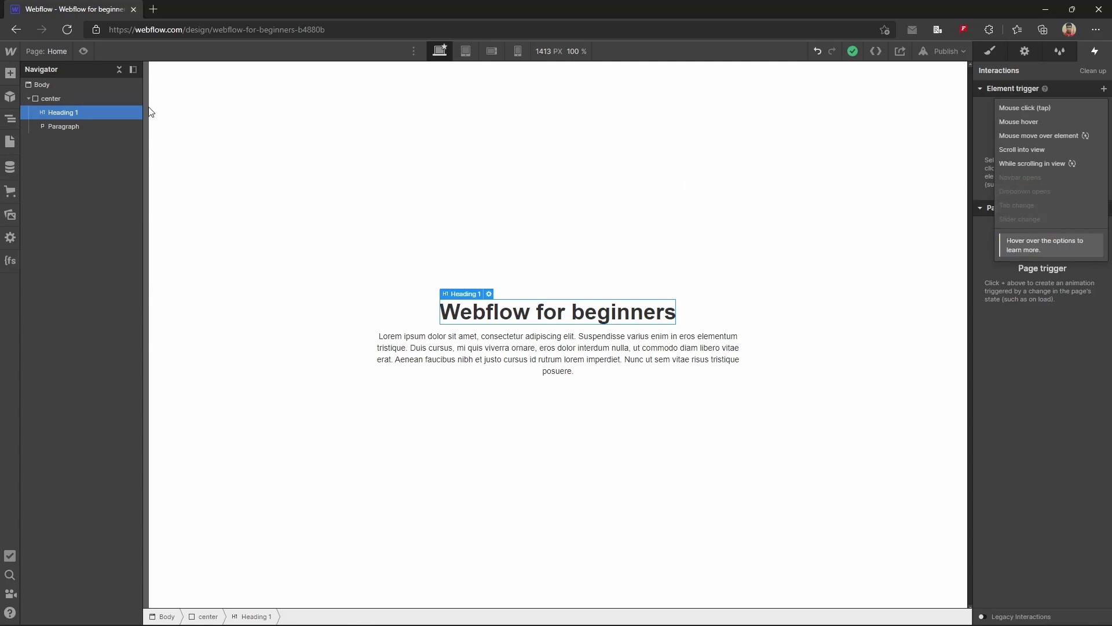
{"action": "left_click", "coordinate": [11, 81]}
{"action": "left_click", "coordinate": [11, 80]}
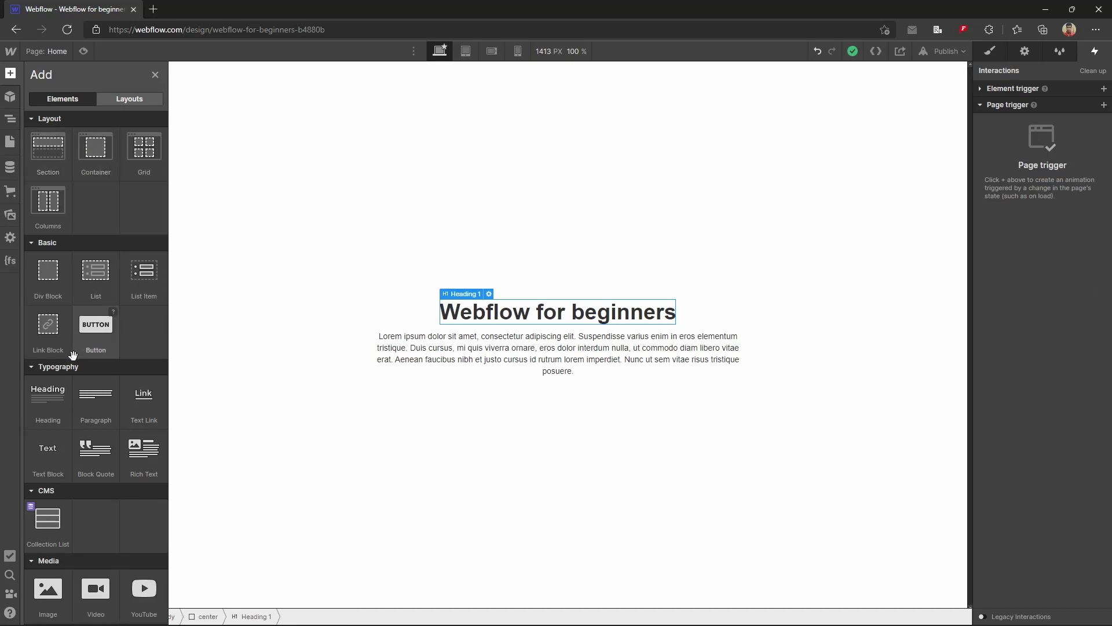
{"action": "scroll", "coordinate": [91, 381], "scroll_direction": "down", "scroll_amount": 8}
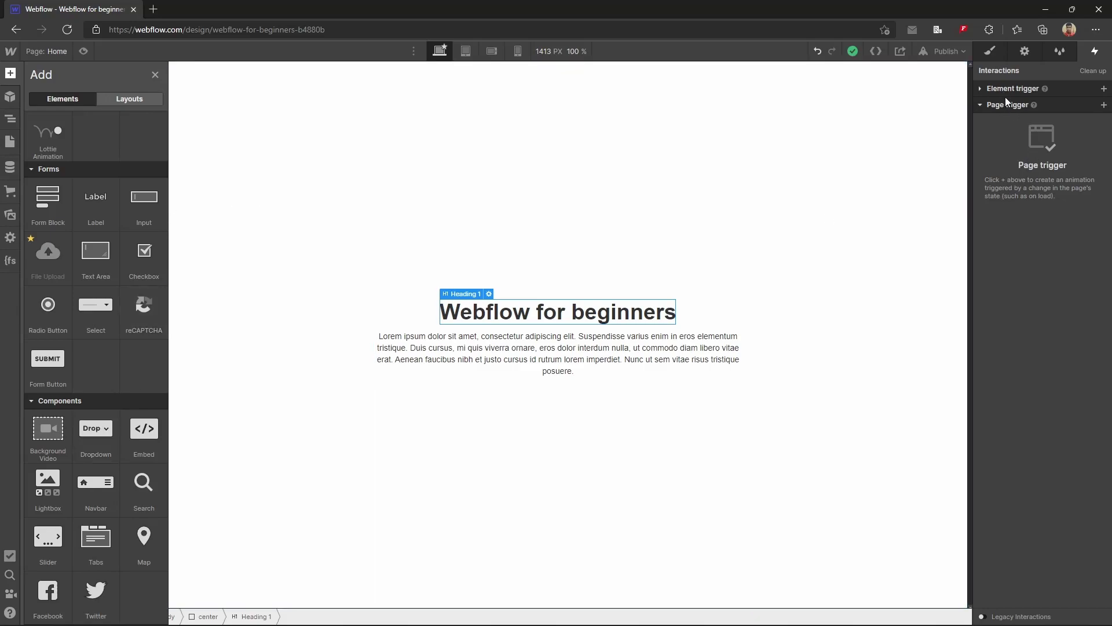
{"action": "left_click", "coordinate": [1104, 104]}
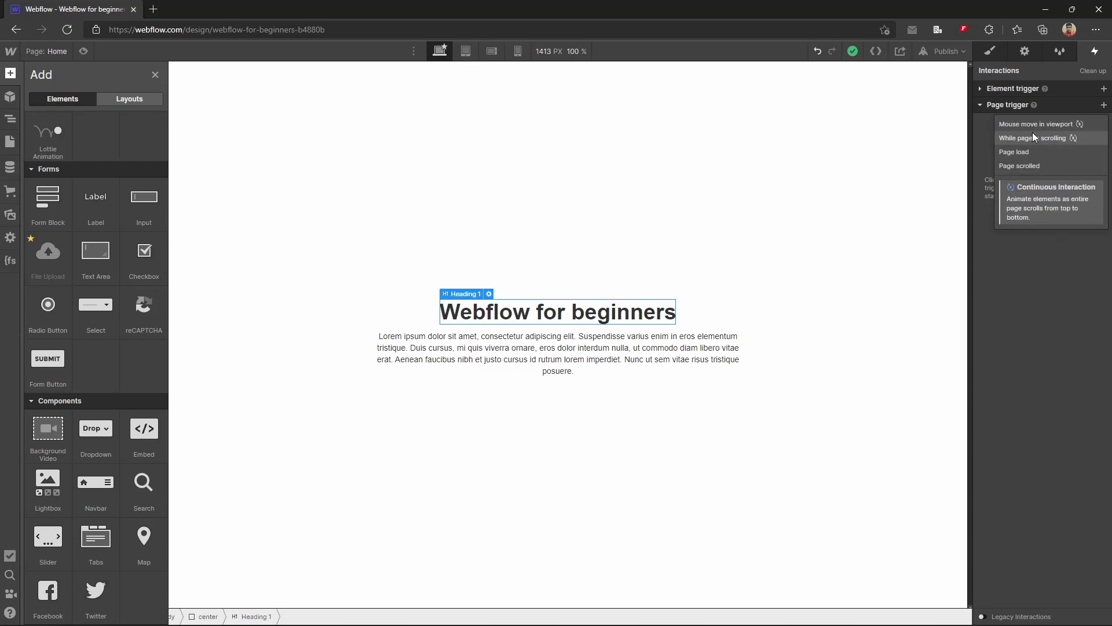
{"action": "left_click", "coordinate": [1020, 92]}
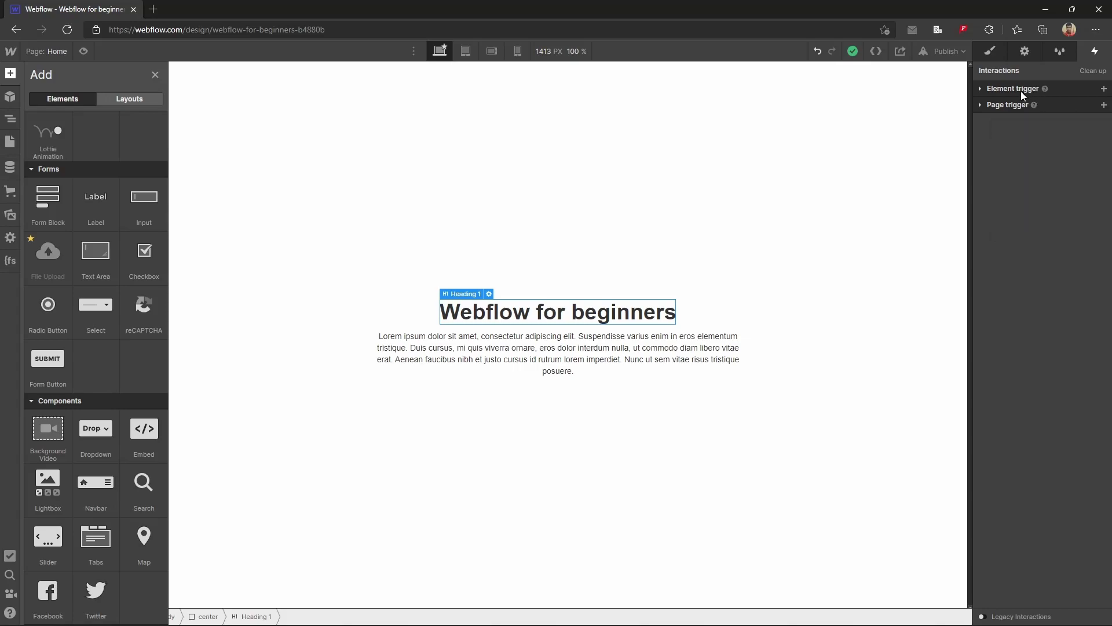
{"action": "left_click", "coordinate": [999, 91]}
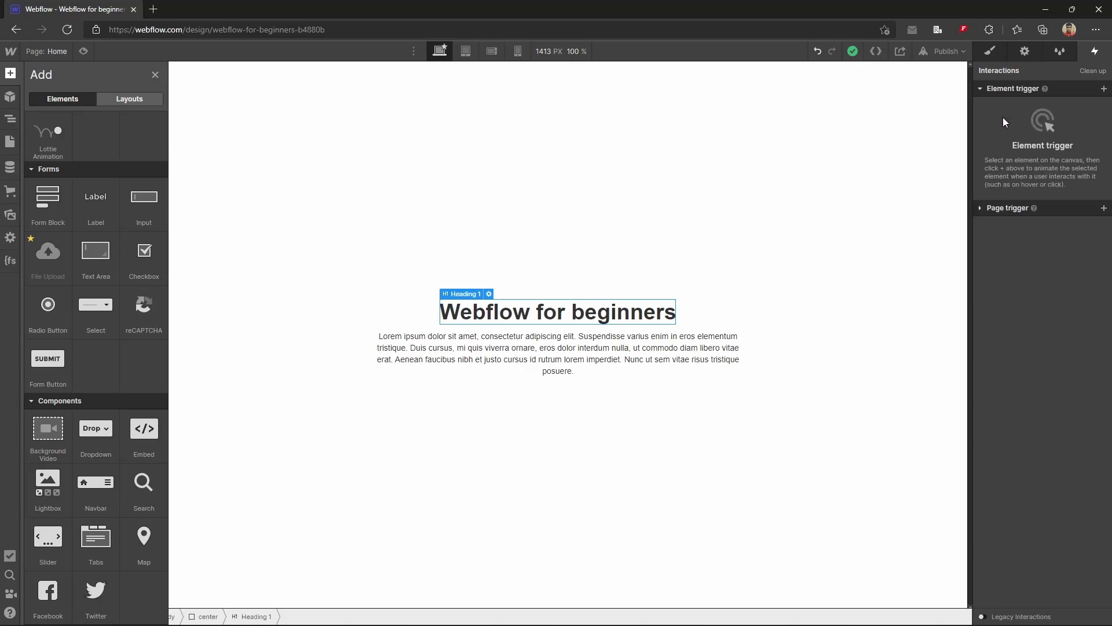
{"action": "key", "text": "z"}
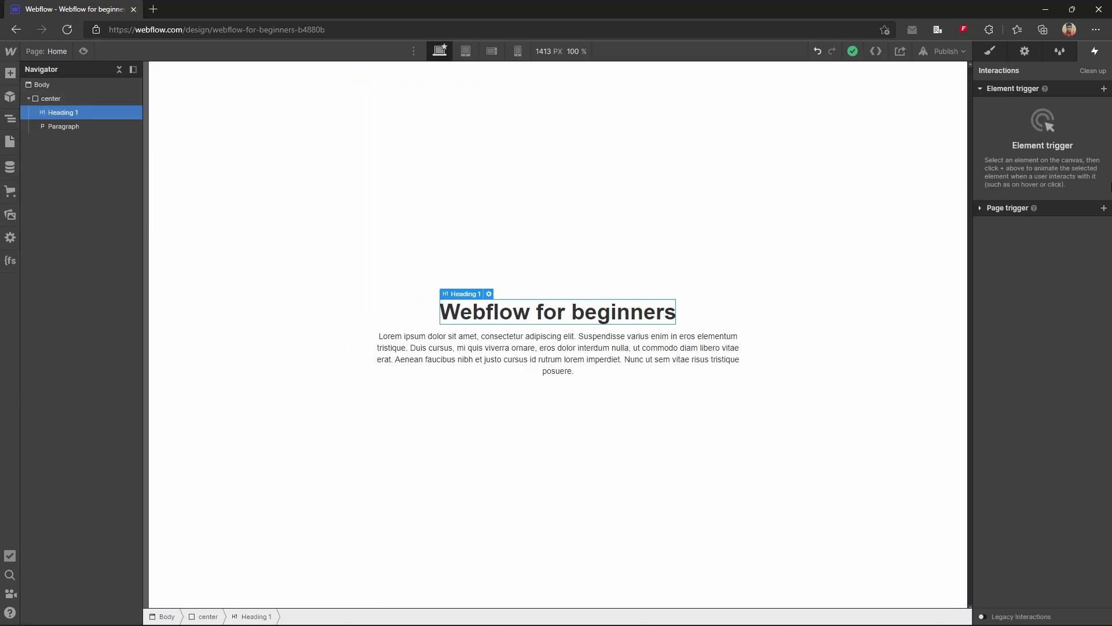
Add a Scroll into view trigger to the heading and set its scrolled-into-view action to Start an animation.
{"action": "left_click", "coordinate": [1103, 90]}
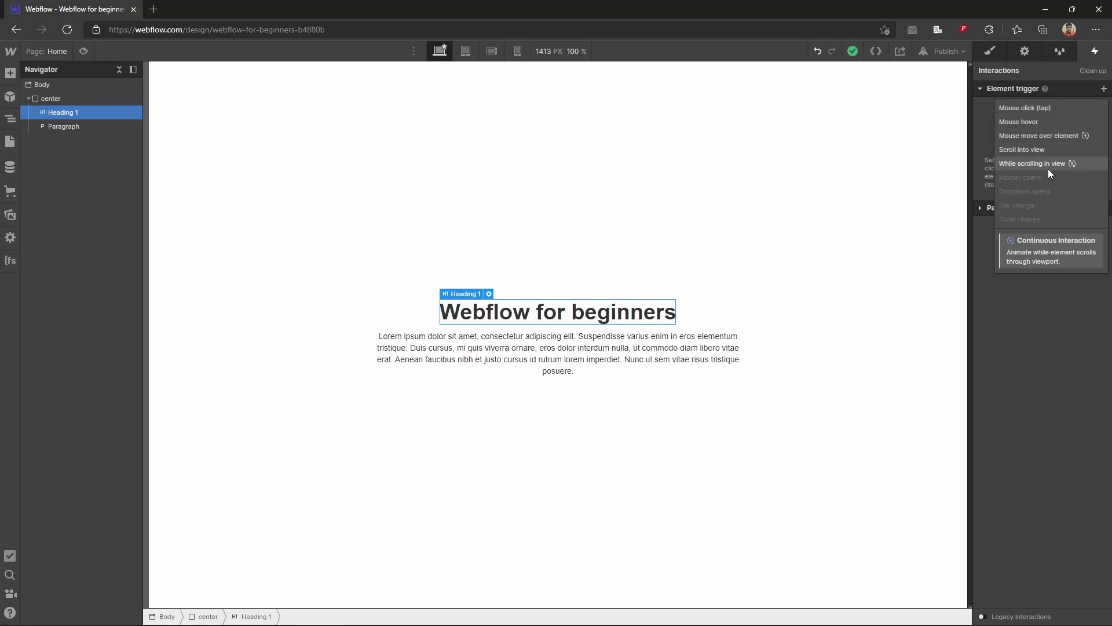
{"action": "left_click", "coordinate": [1041, 151]}
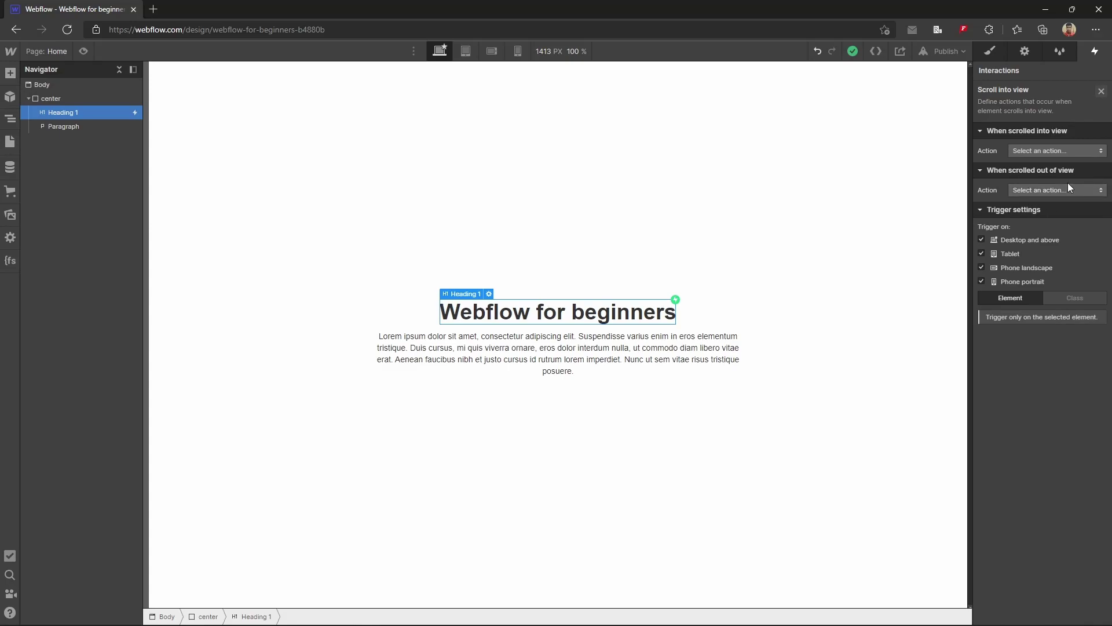
{"action": "left_click", "coordinate": [1046, 150]}
{"action": "left_click", "coordinate": [1049, 177]}
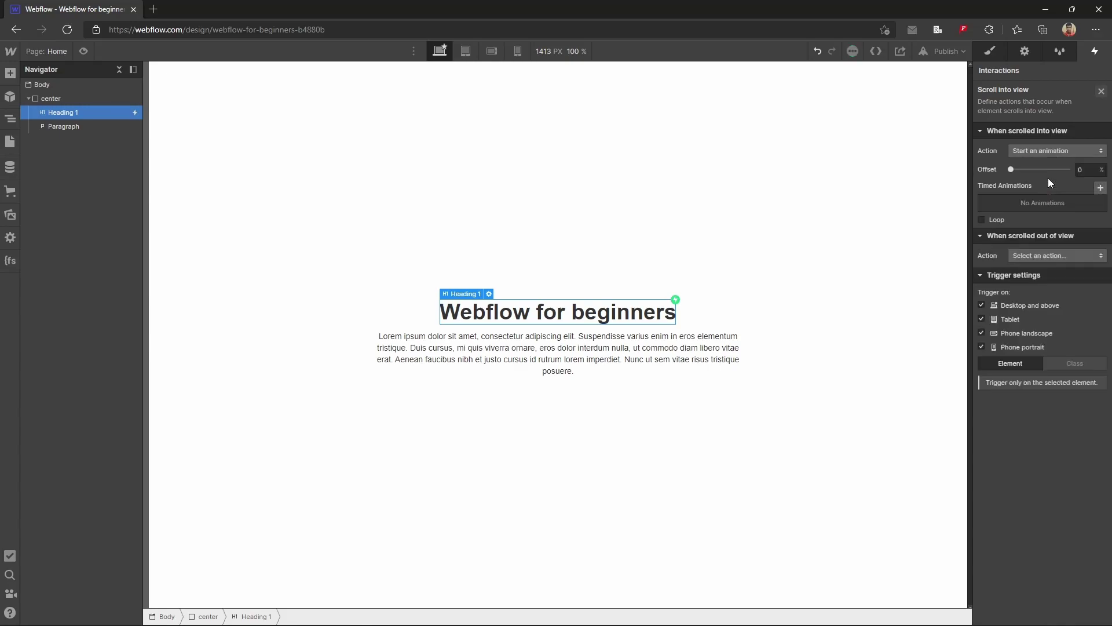
Create a timed animation named "Heading Fade In" for the heading's scroll trigger.
{"action": "left_click", "coordinate": [1099, 187]}
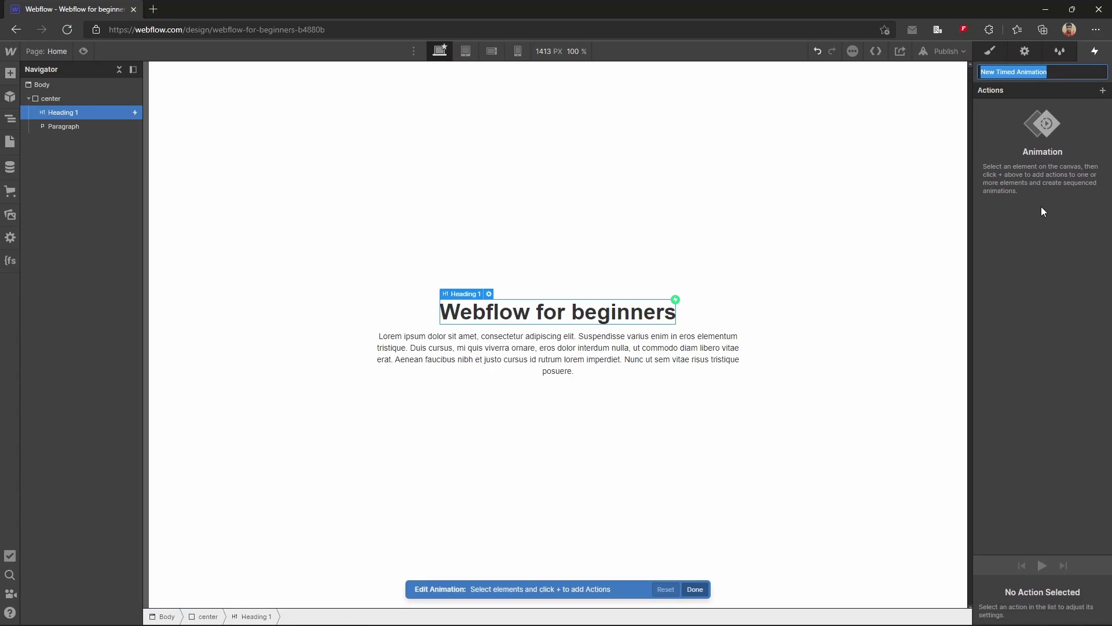
{"action": "type", "text": "H"}
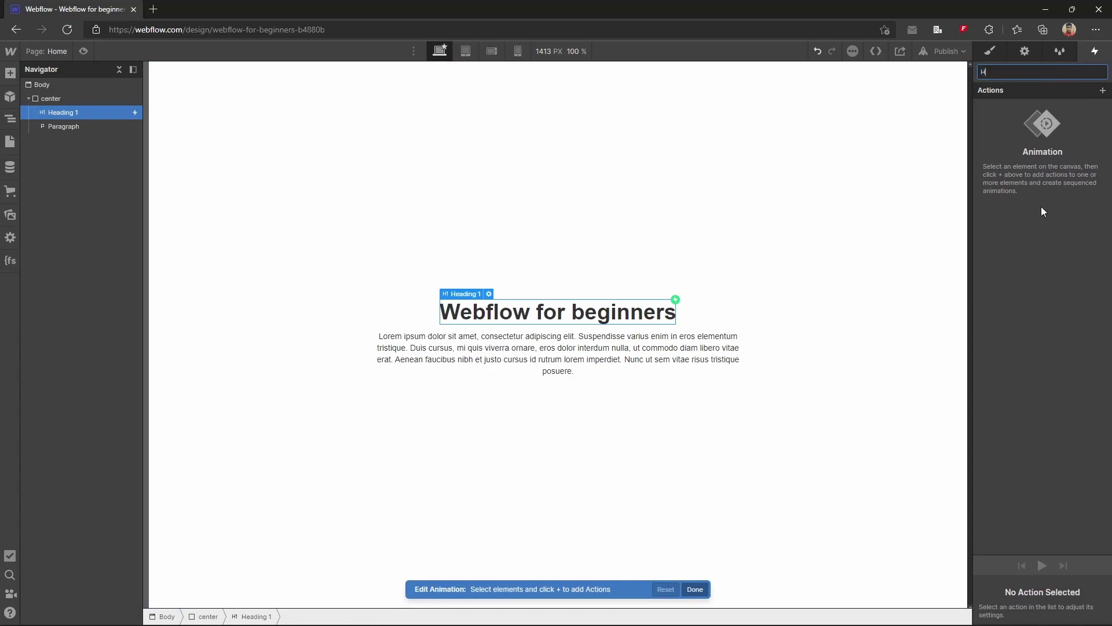
{"action": "type", "text": "eading Fade In"}
{"action": "key", "text": "Return"}
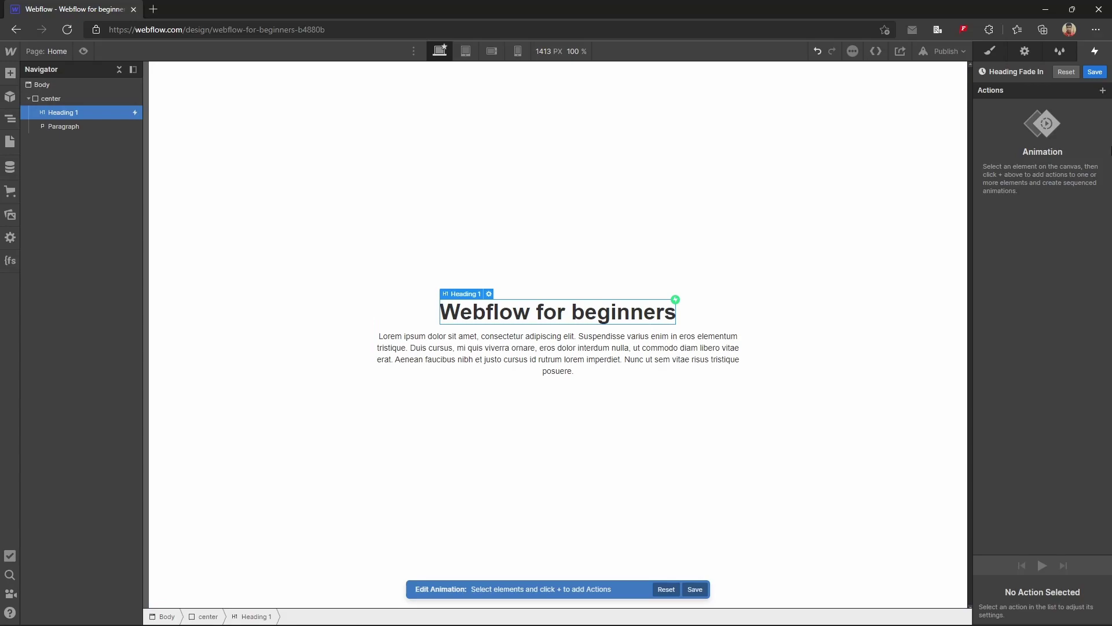
Add a Move action to the heading's animation with a vertical offset of 100 px.
{"action": "left_click", "coordinate": [1102, 91]}
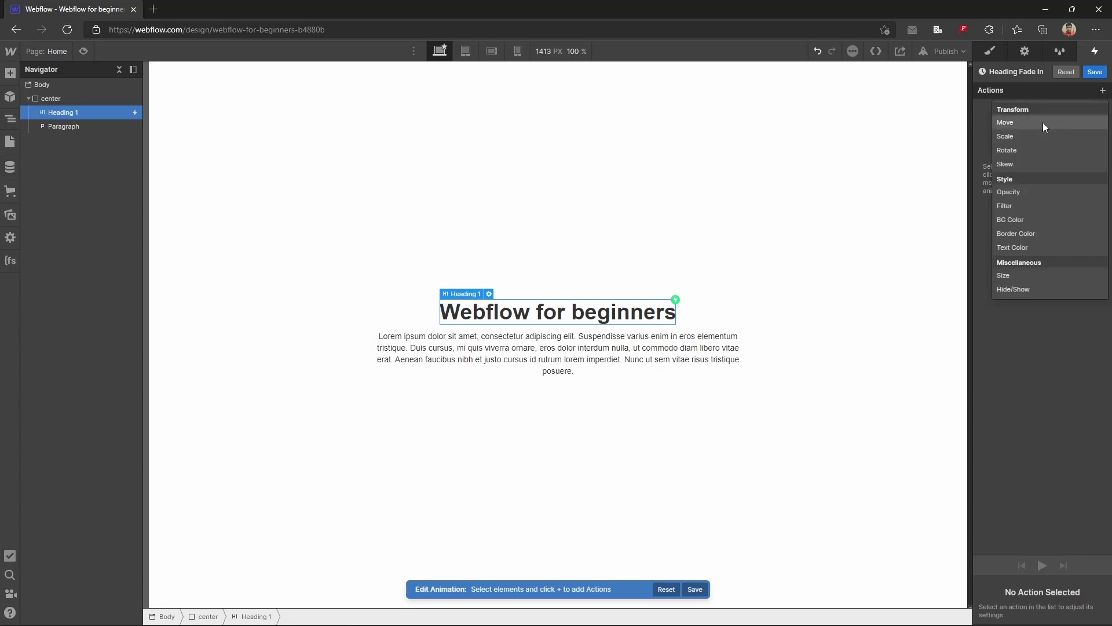
{"action": "left_click", "coordinate": [1042, 123]}
{"action": "left_click", "coordinate": [1085, 597]}
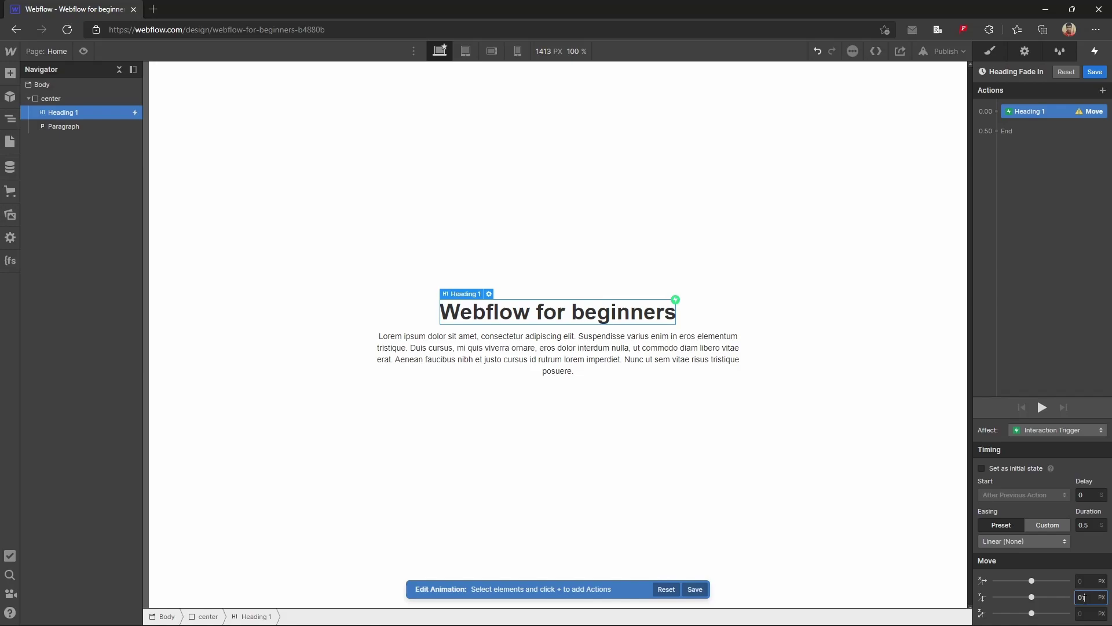
{"action": "type", "text": "100"}
{"action": "key", "text": "Return"}
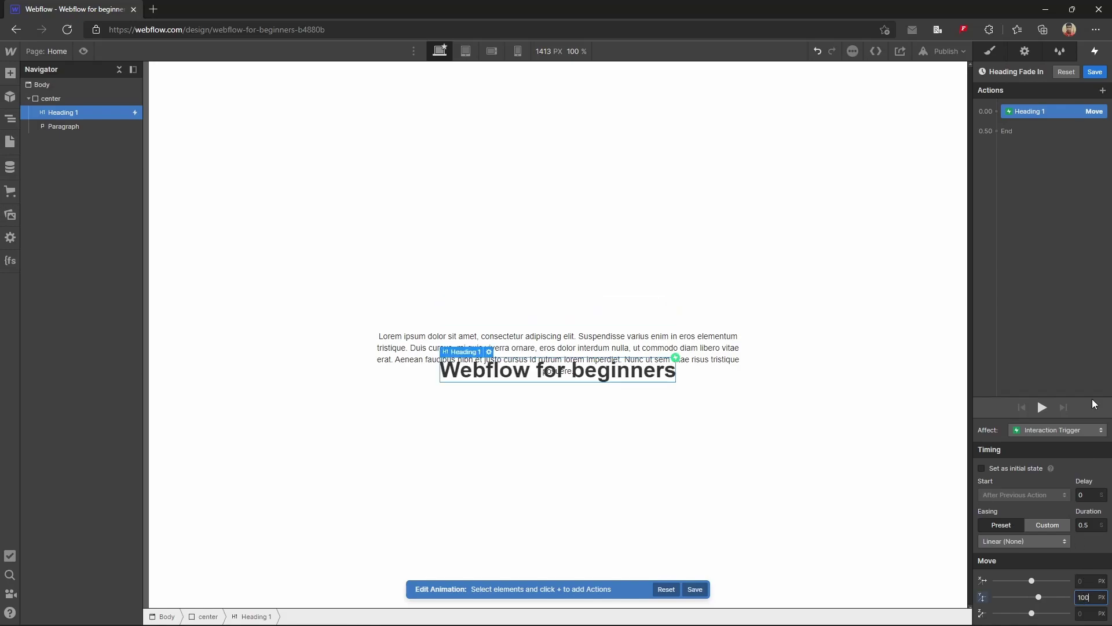
Add an Opacity action of 0% alongside the heading's move and set both actions as the initial state.
{"action": "left_click", "coordinate": [996, 113]}
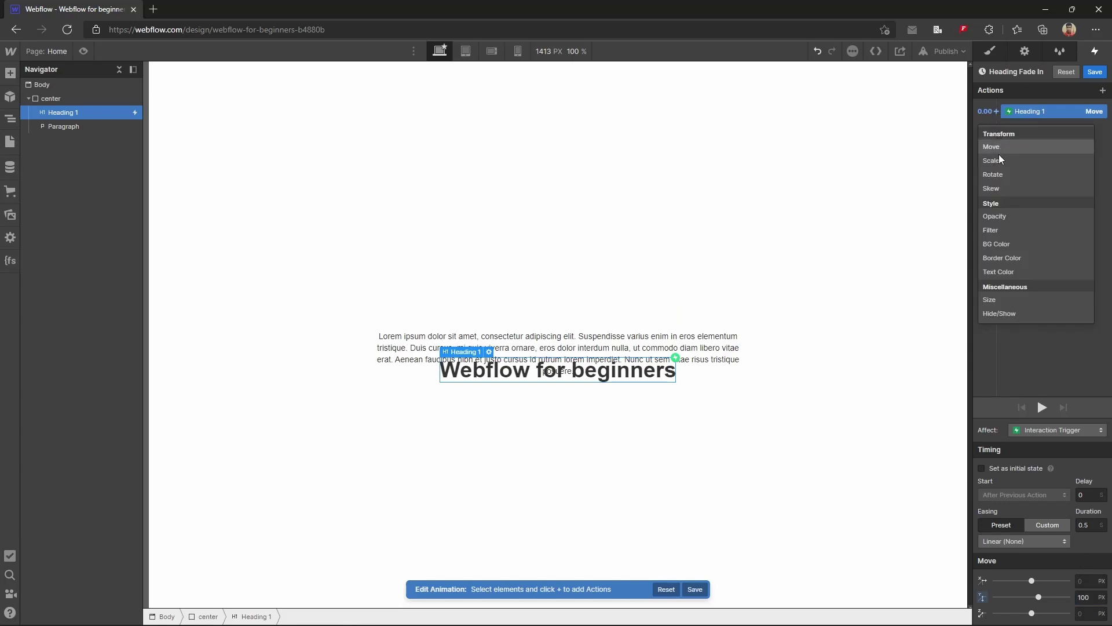
{"action": "left_click", "coordinate": [993, 216]}
{"action": "left_click_drag", "start_coordinate": [1064, 612], "coordinate": [927, 612]}
{"action": "left_click", "coordinate": [1034, 113], "text": "shift"}
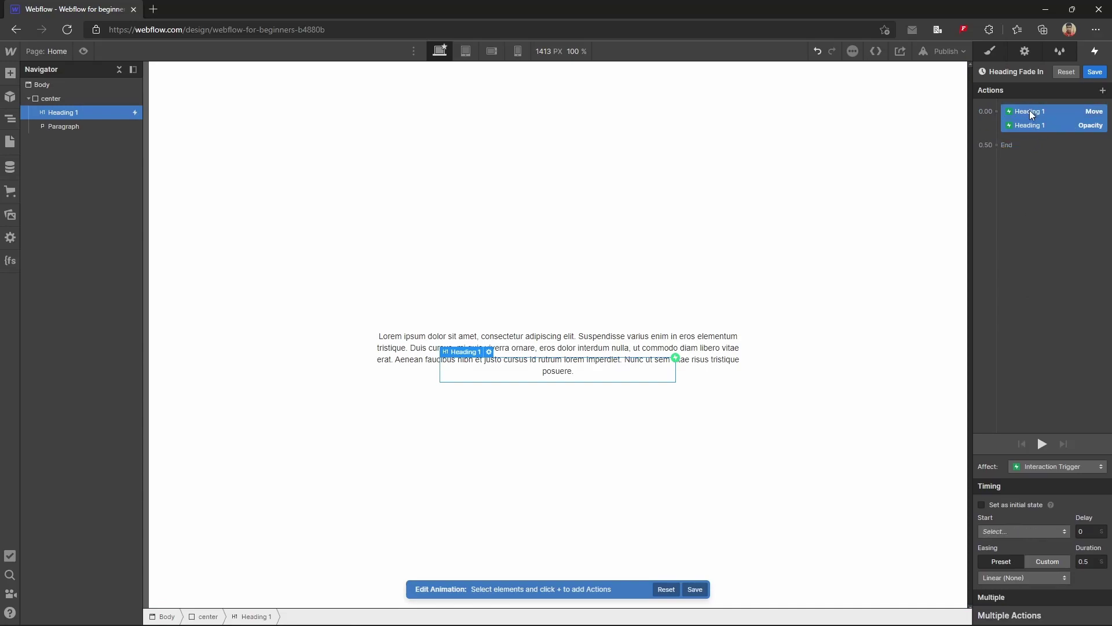
{"action": "left_click", "coordinate": [1002, 507]}
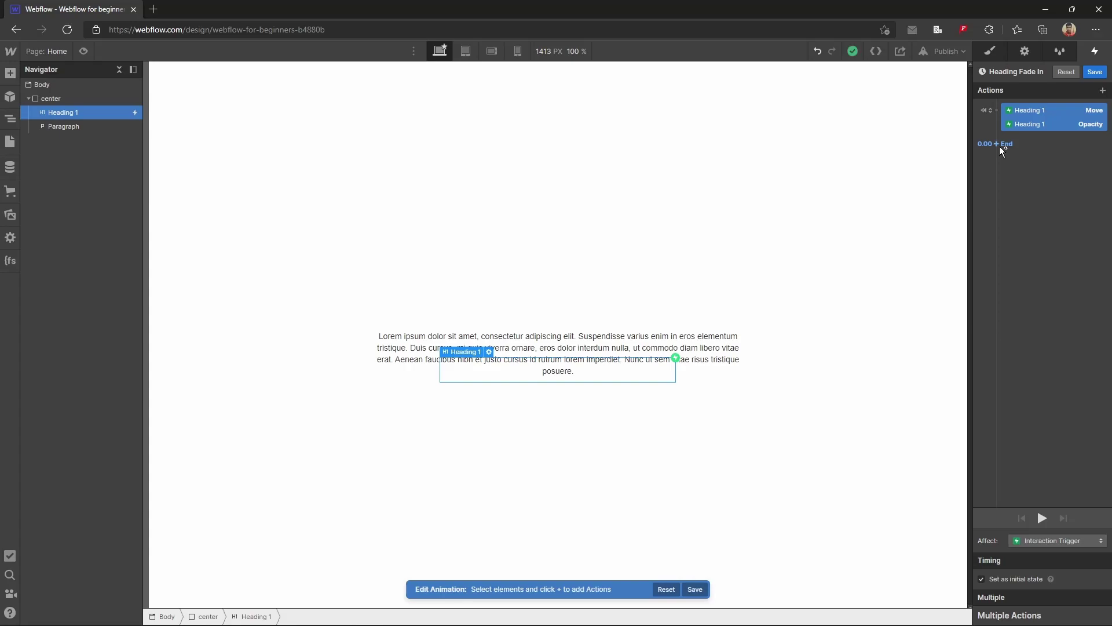
Add a second Move action after the initial state, returning the heading to a vertical offset of 0 px.
{"action": "left_click", "coordinate": [1002, 148]}
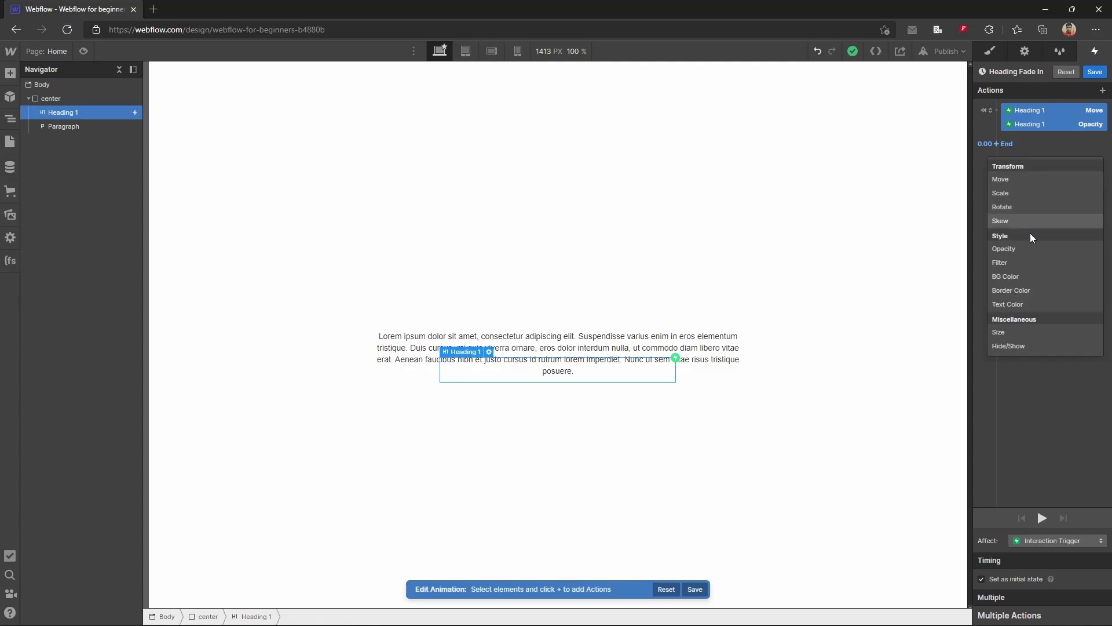
{"action": "left_click", "coordinate": [1022, 183]}
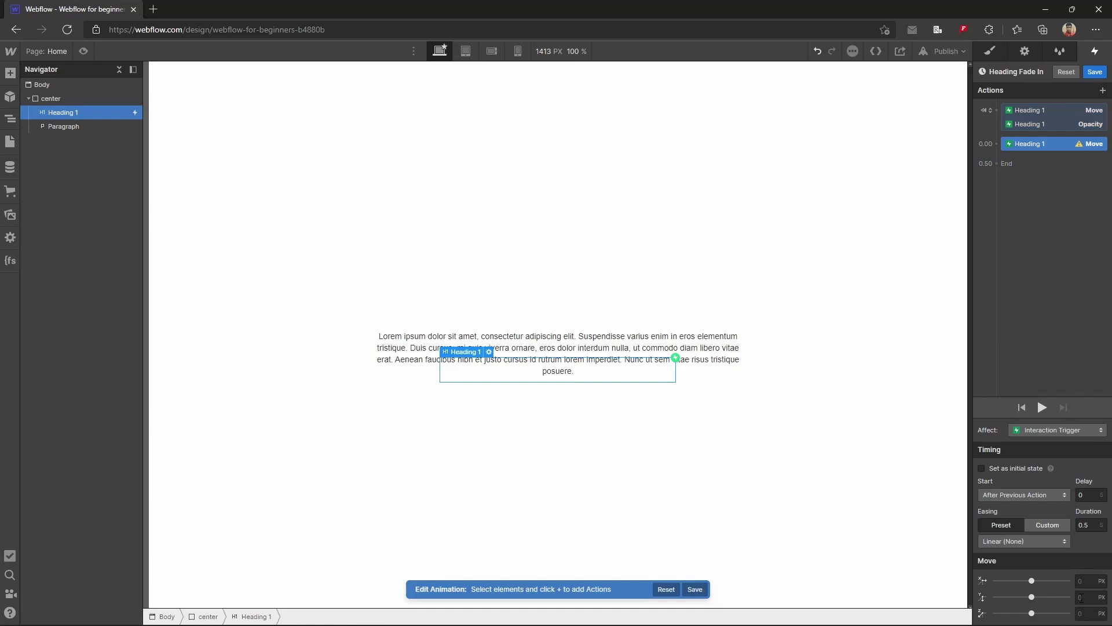
{"action": "left_click", "coordinate": [1081, 597]}
{"action": "type", "text": "0"}
{"action": "key", "text": "Return"}
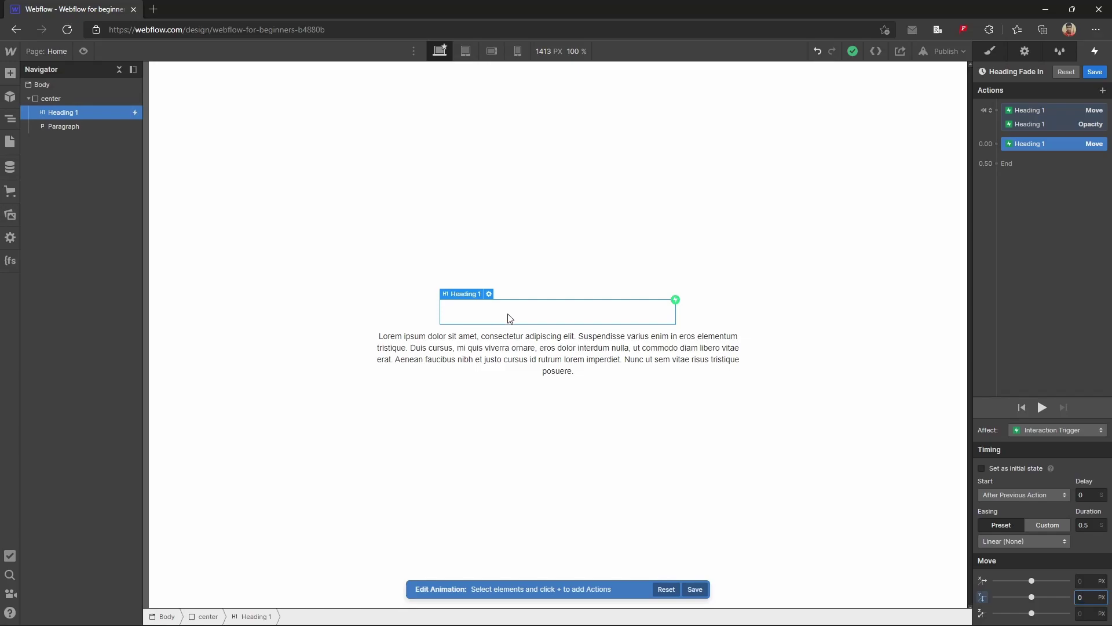
Add an Opacity action of 100% alongside the heading's second move and preview the animation.
{"action": "left_click", "coordinate": [999, 148]}
{"action": "left_click", "coordinate": [997, 144]}
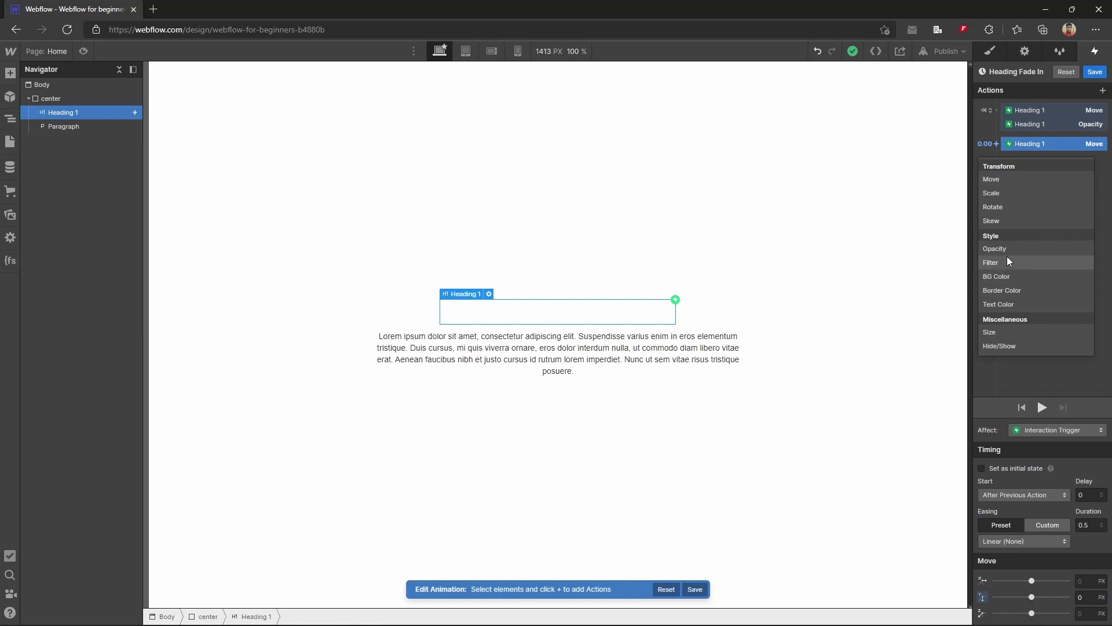
{"action": "left_click", "coordinate": [1008, 257]}
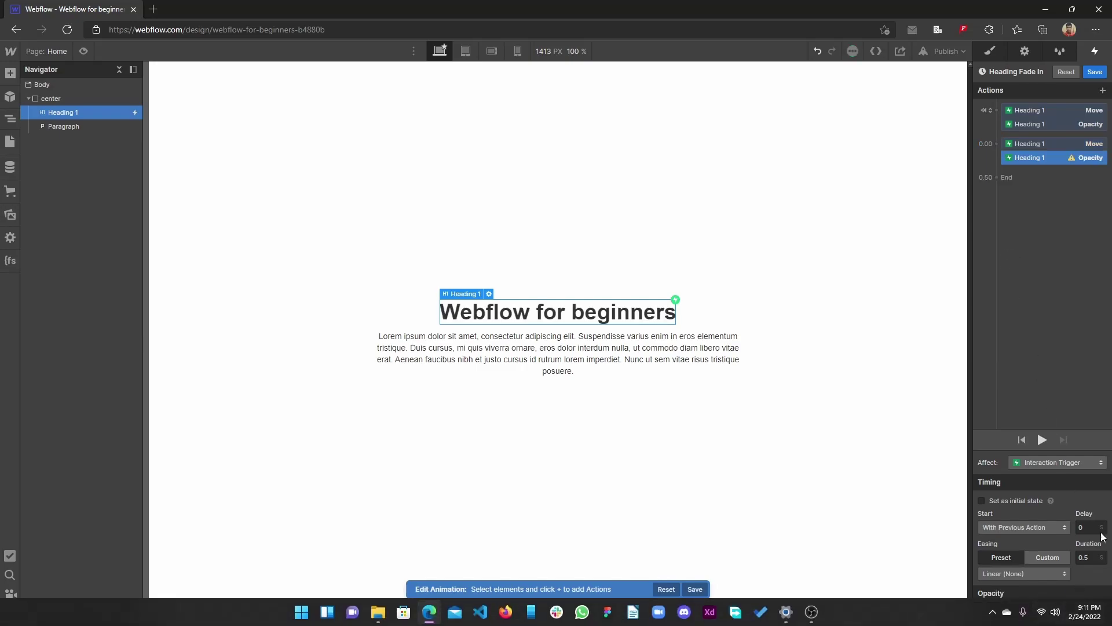
{"action": "left_click", "coordinate": [1067, 613]}
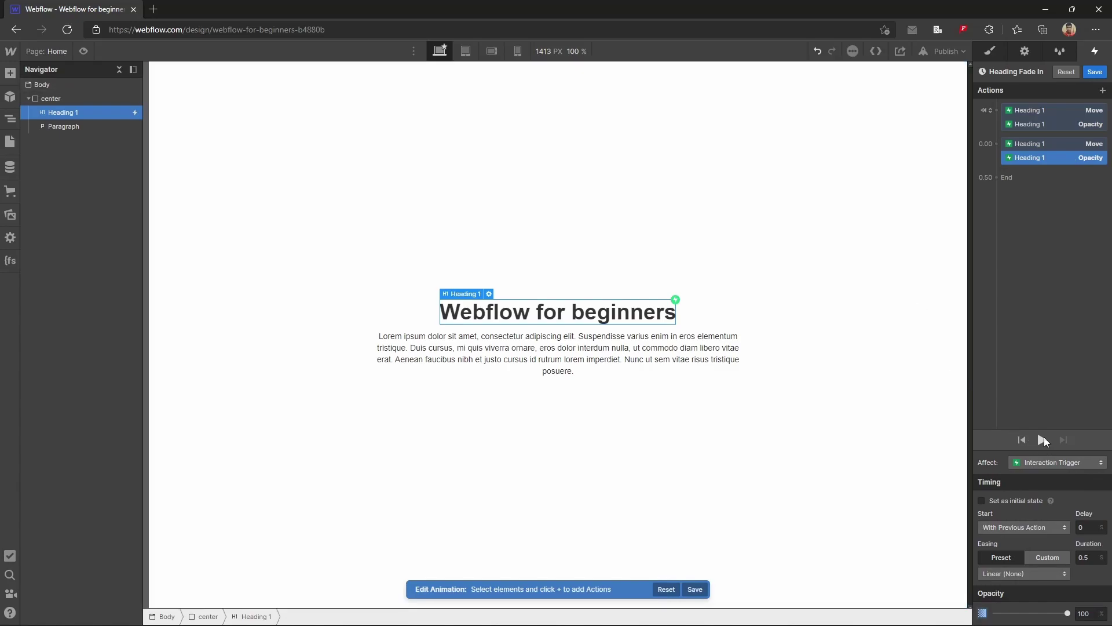
{"action": "left_click", "coordinate": [1043, 438]}
{"action": "left_click", "coordinate": [1043, 440]}
Set the heading's final Move and Opacity actions to Out Quint easing with a 1-second duration, and preview the animation.
{"action": "left_click", "coordinate": [1030, 146], "text": "shift"}
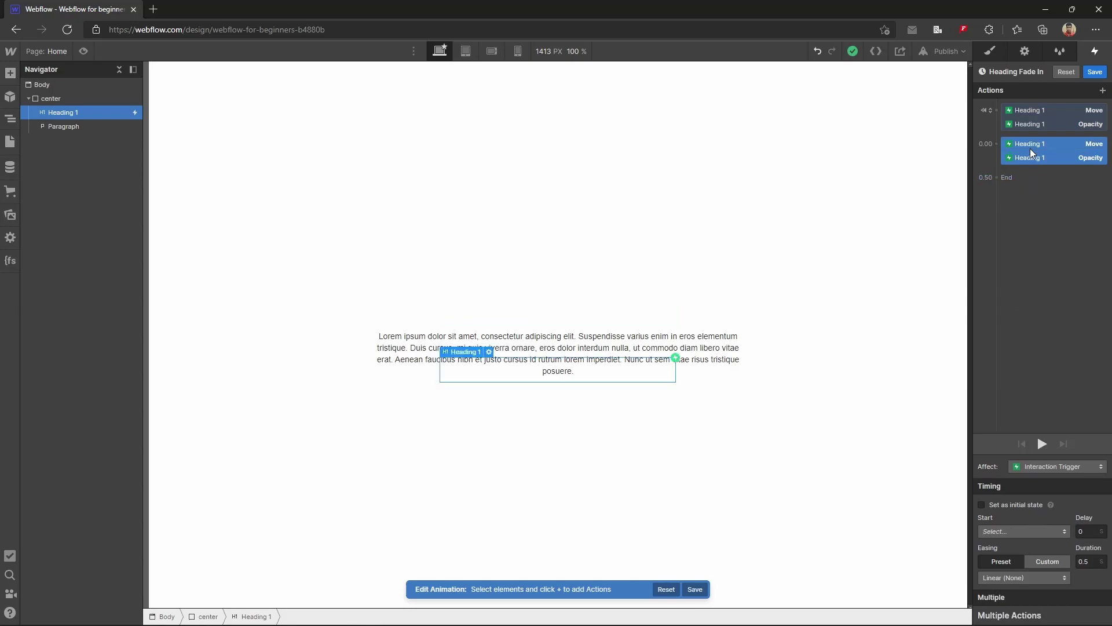
{"action": "left_click", "coordinate": [1030, 579]}
{"action": "scroll", "coordinate": [1027, 297], "scroll_direction": "down", "scroll_amount": 1}
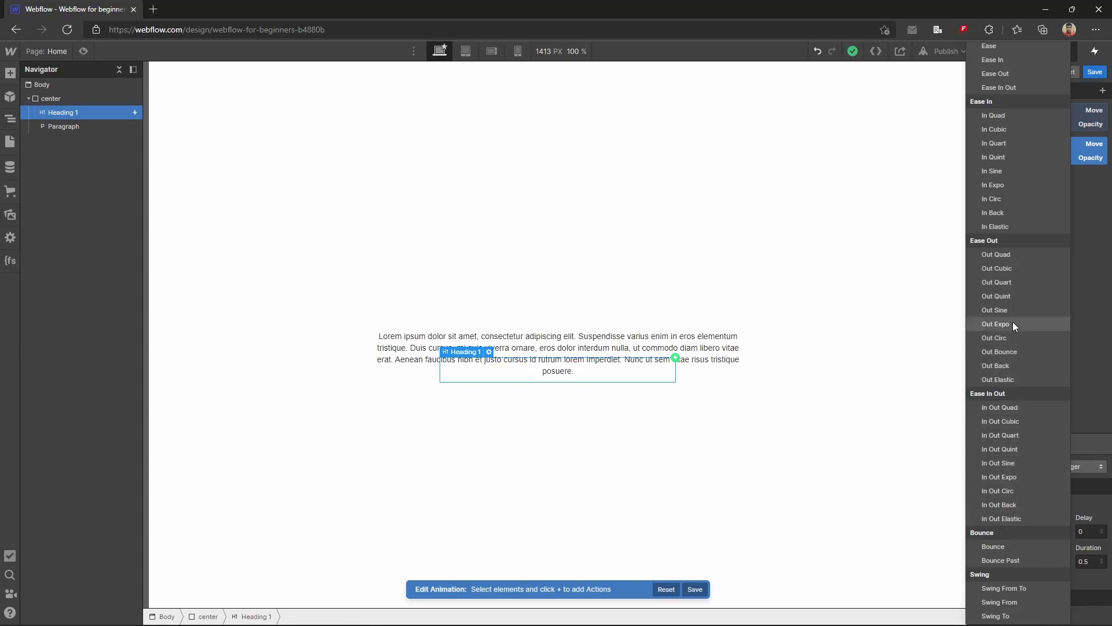
{"action": "left_click", "coordinate": [996, 296]}
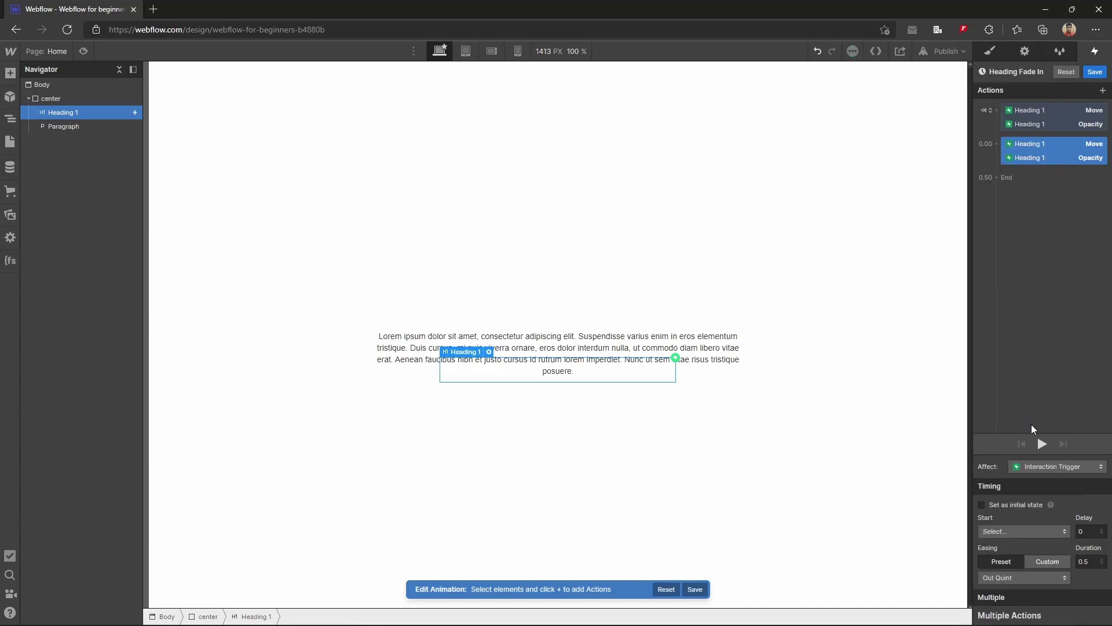
{"action": "left_click", "coordinate": [1085, 561]}
{"action": "type", "text": "1"}
{"action": "left_click", "coordinate": [1038, 442]}
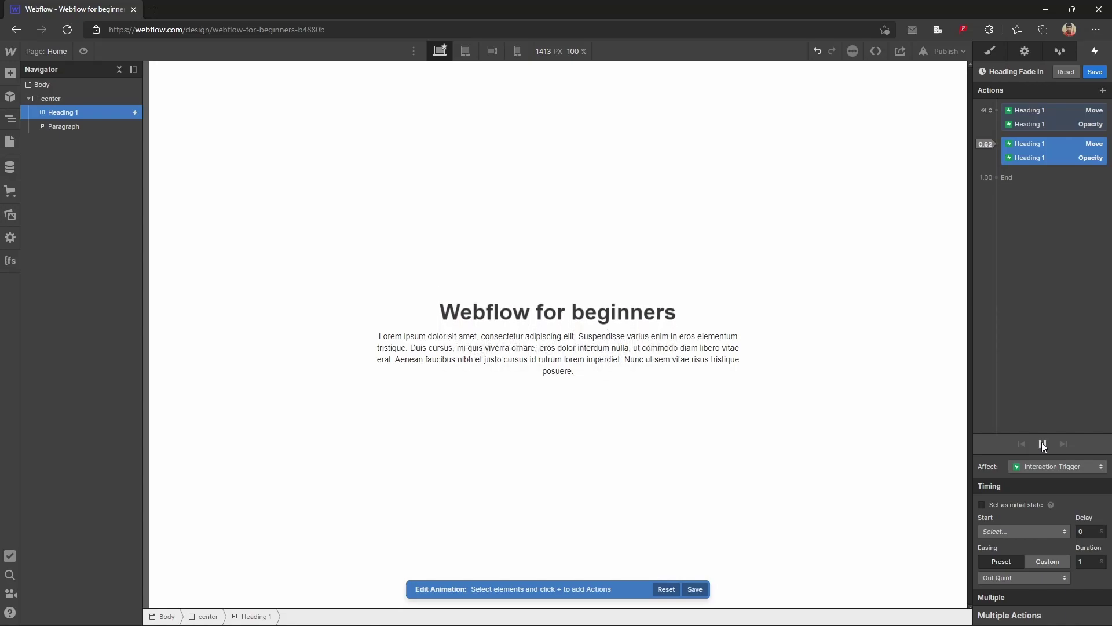
Save the Heading Fade In animation and close the heading's scroll trigger settings.
{"action": "left_click", "coordinate": [597, 356]}
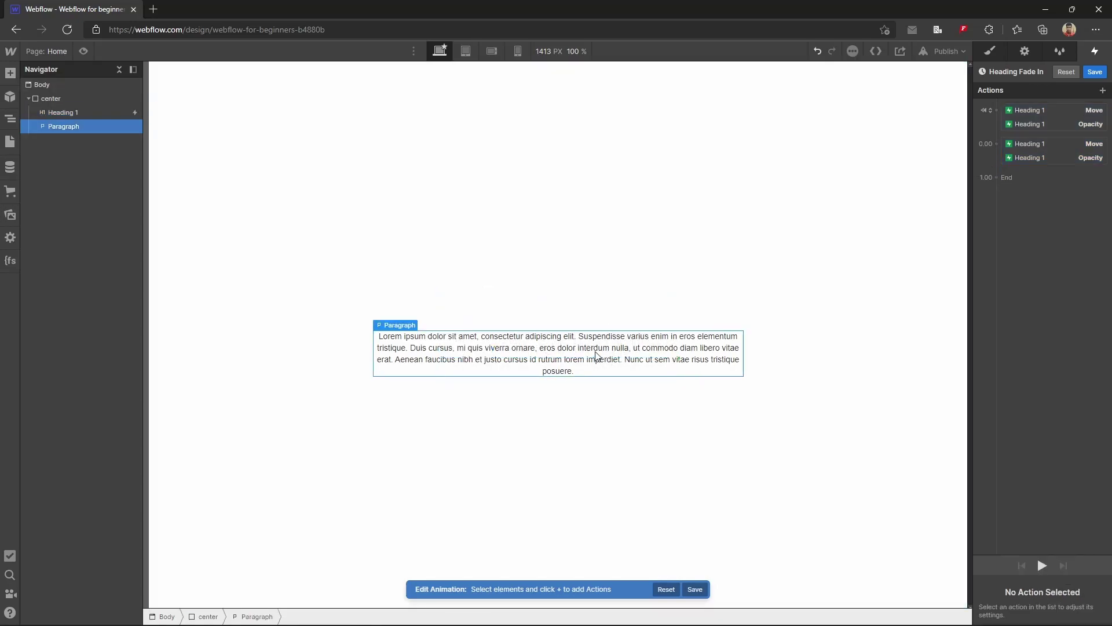
{"action": "left_click", "coordinate": [1094, 72]}
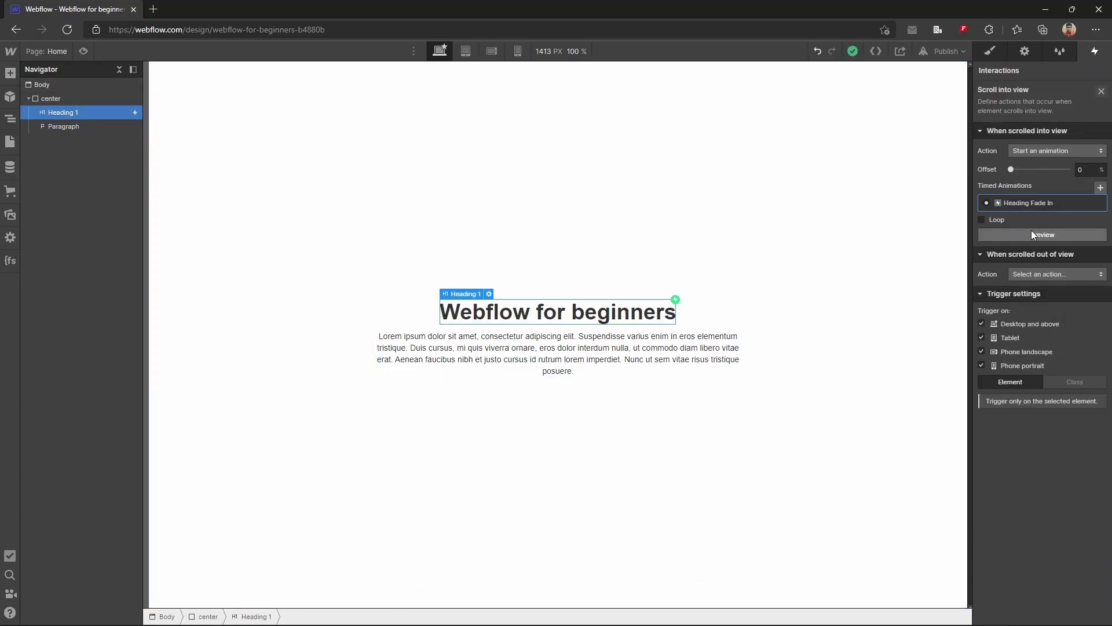
{"action": "left_click", "coordinate": [1101, 91]}
Give the paragraph a Scroll into view trigger that starts a new timed animation named Para Fade In.
{"action": "left_click", "coordinate": [571, 351]}
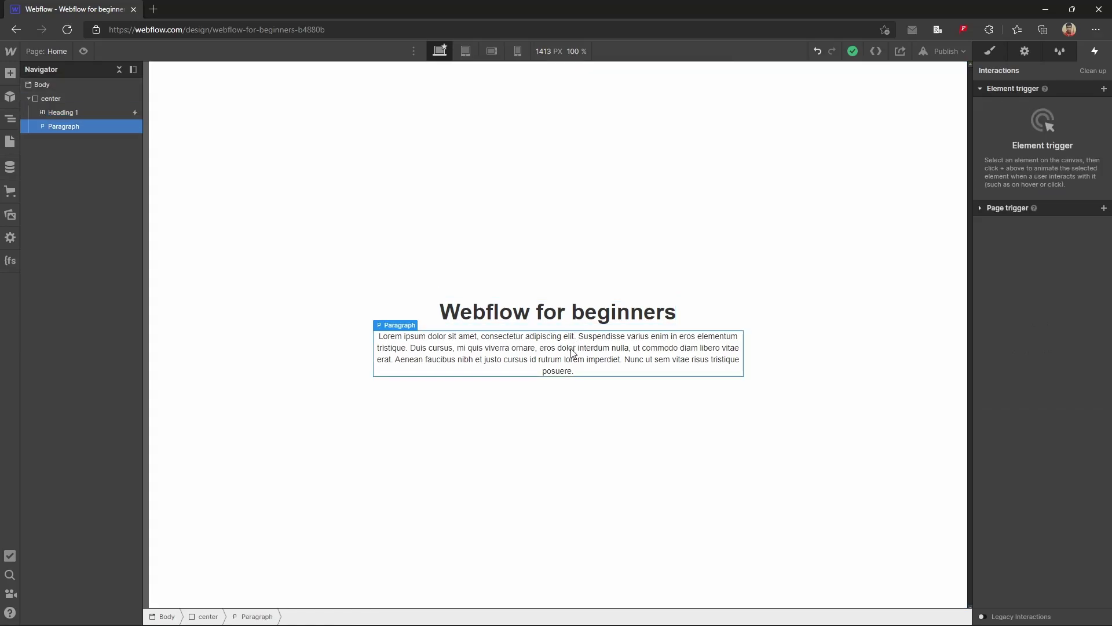
{"action": "left_click", "coordinate": [1103, 88]}
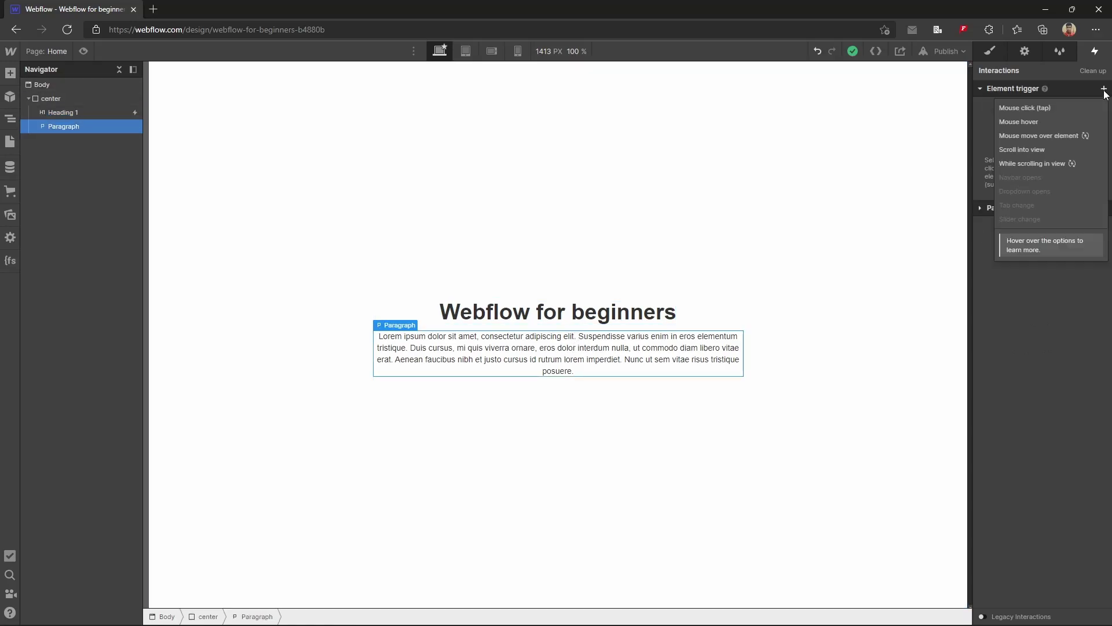
{"action": "left_click", "coordinate": [1018, 151]}
{"action": "left_click", "coordinate": [1028, 152]}
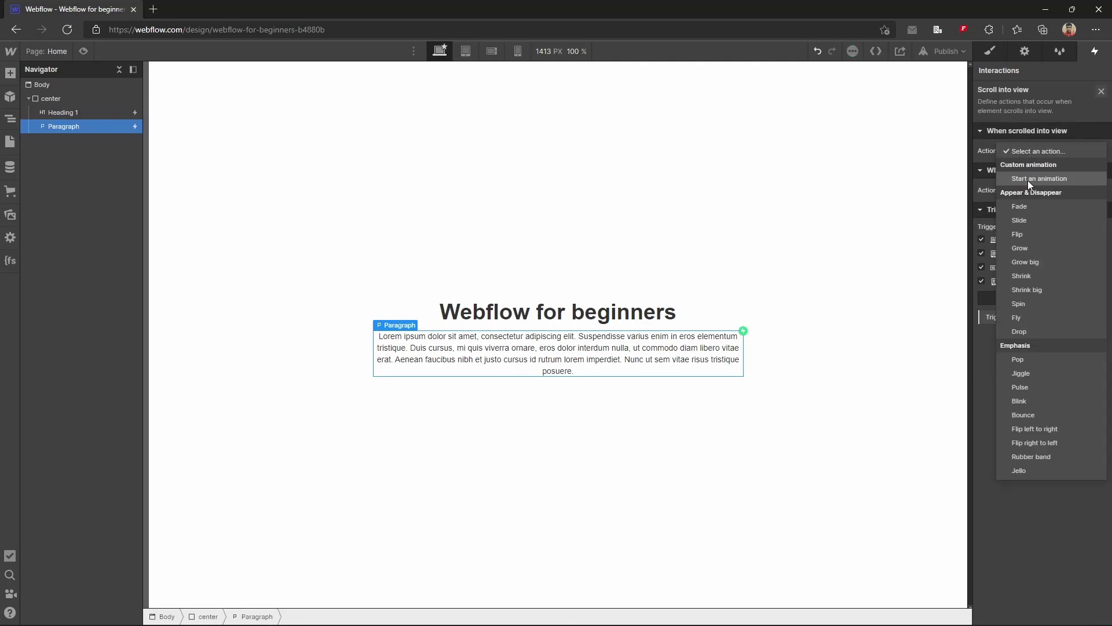
{"action": "left_click", "coordinate": [1028, 179]}
{"action": "left_click", "coordinate": [1102, 193]}
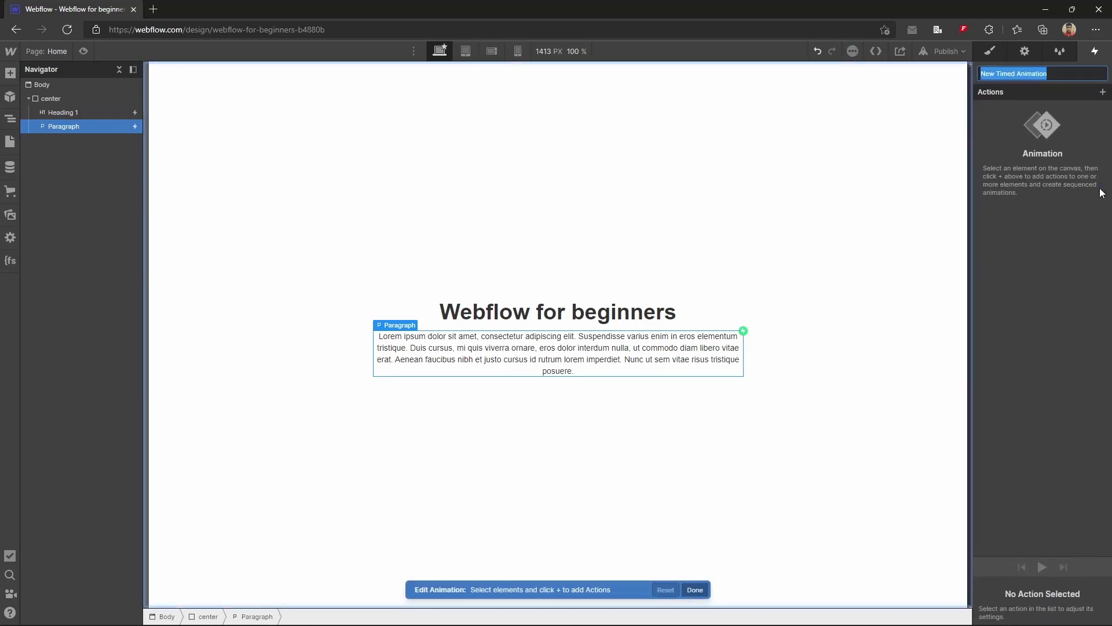
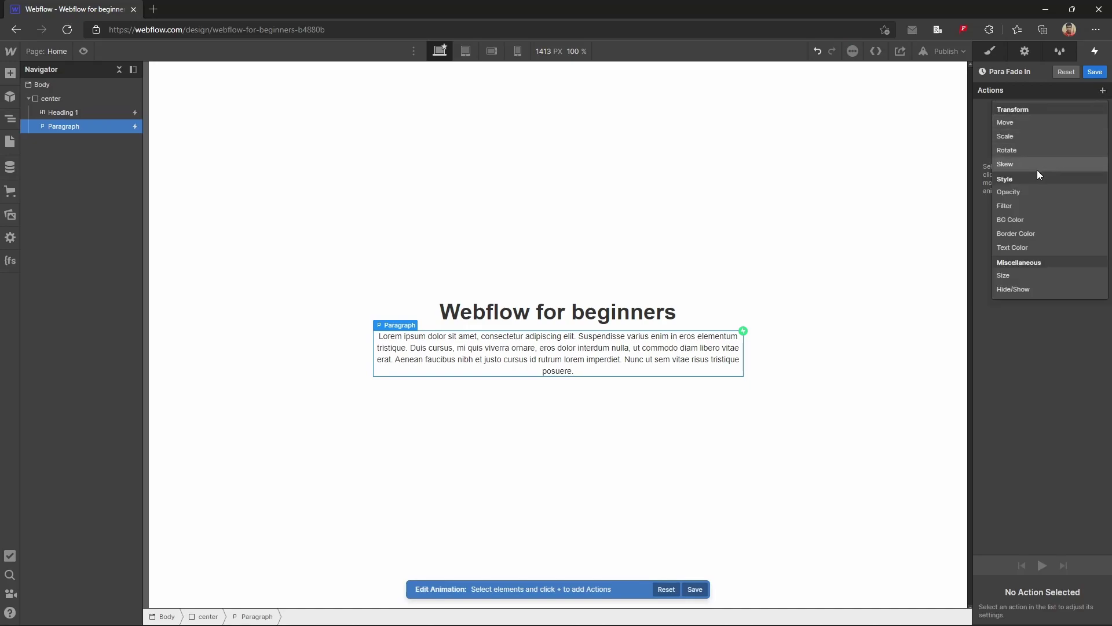
Add a Move action with a vertical offset of 100 px to the paragraph and make it the initial state.
{"action": "left_click", "coordinate": [1027, 125]}
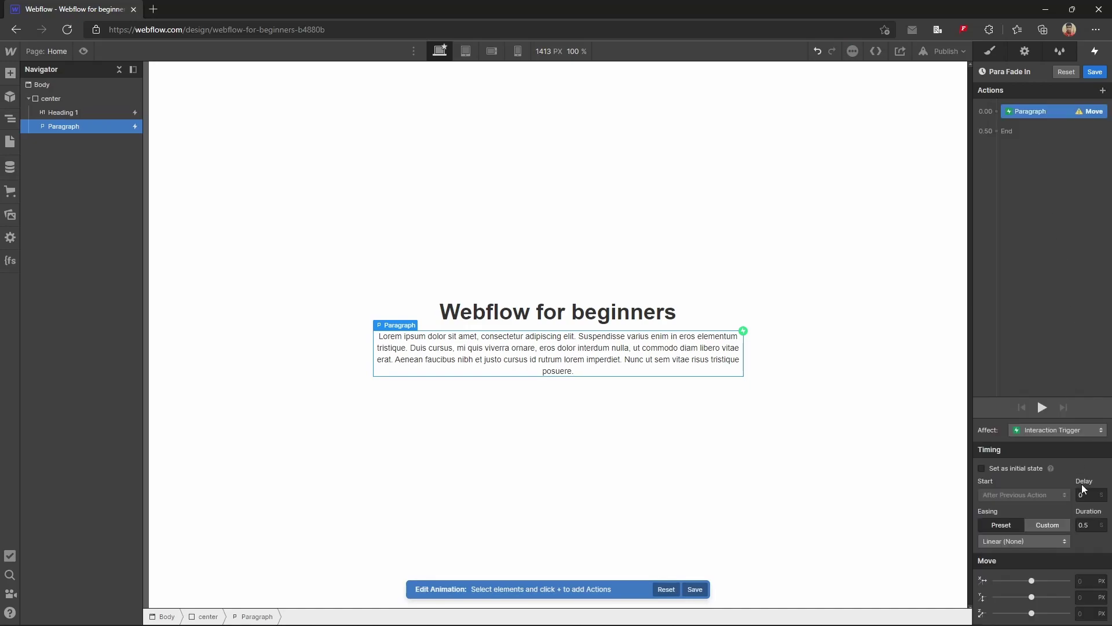
{"action": "left_click", "coordinate": [1090, 598]}
{"action": "type", "text": "100"}
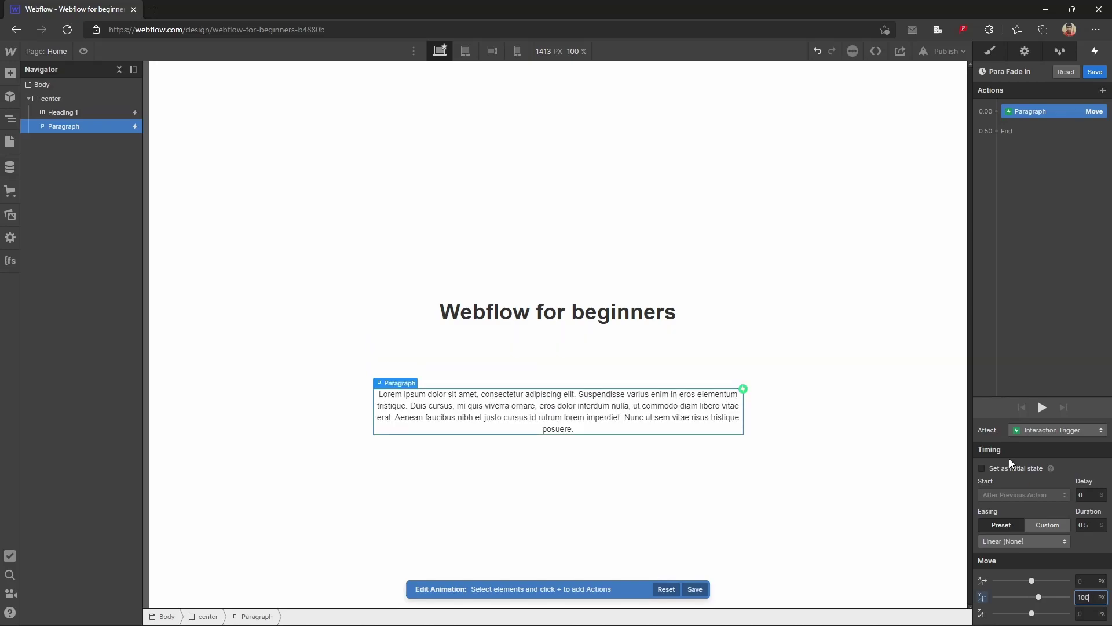
{"action": "left_click", "coordinate": [1006, 468]}
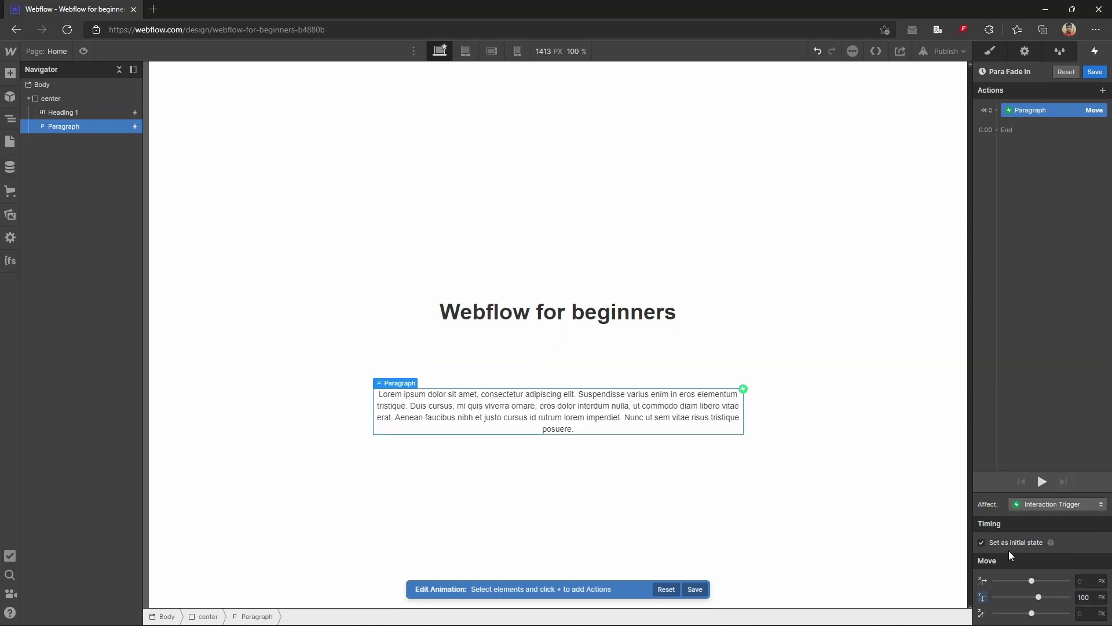
Add an Opacity action of 0% alongside the paragraph's initial Move action.
{"action": "left_click", "coordinate": [997, 111]}
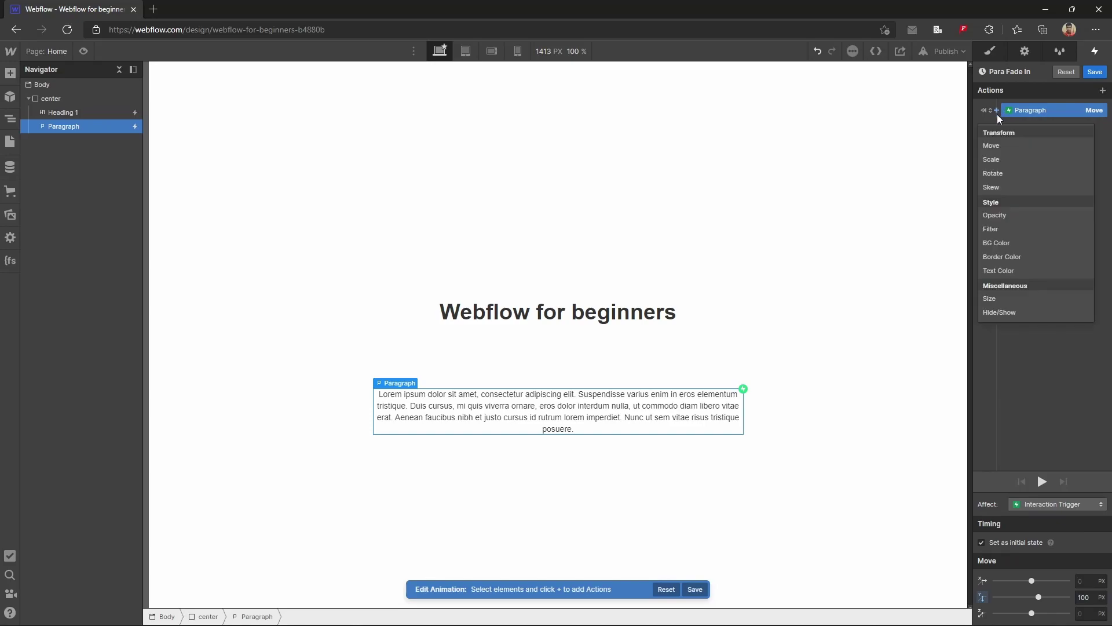
{"action": "left_click", "coordinate": [1001, 214]}
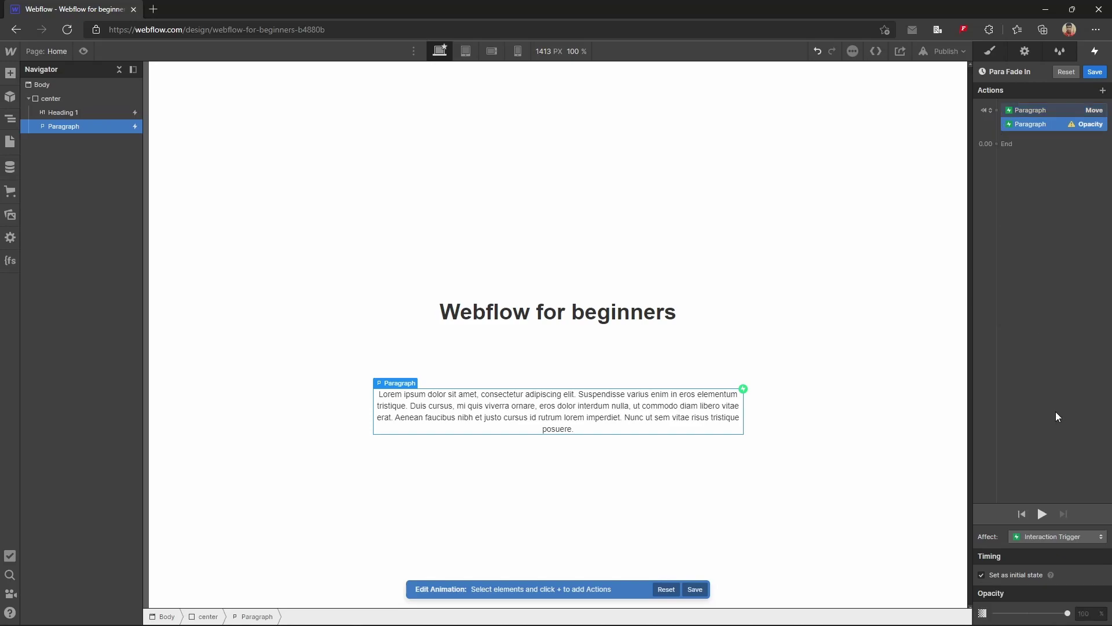
{"action": "left_click_drag", "start_coordinate": [1067, 612], "coordinate": [863, 615]}
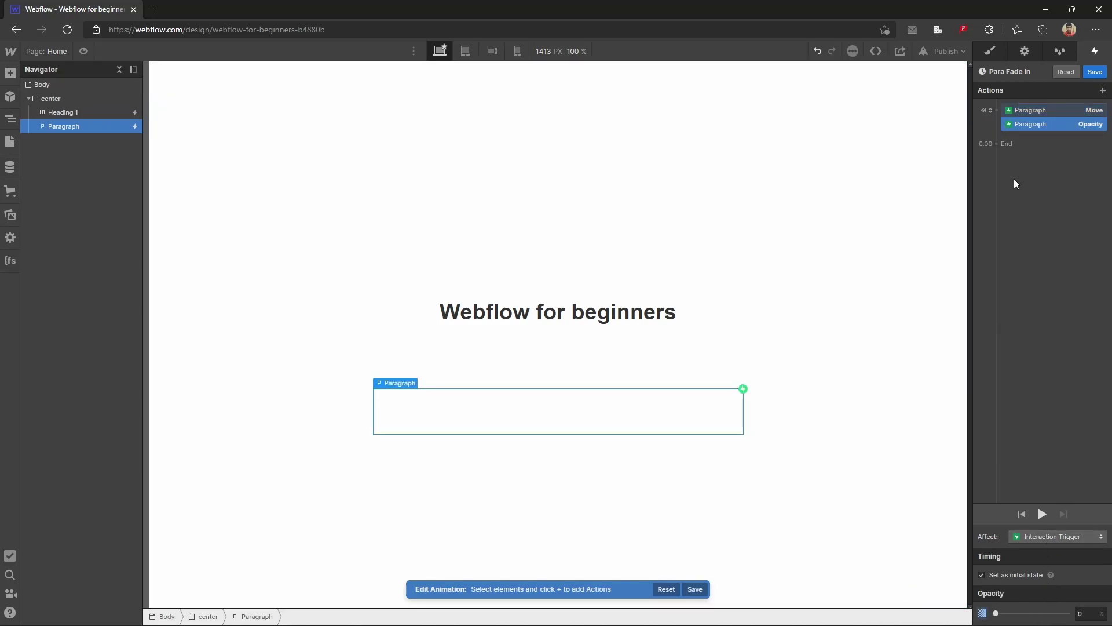
Add a second pair of paragraph actions: a Move with a vertical offset of 0 px and an Opacity of 100%.
{"action": "left_click", "coordinate": [996, 144]}
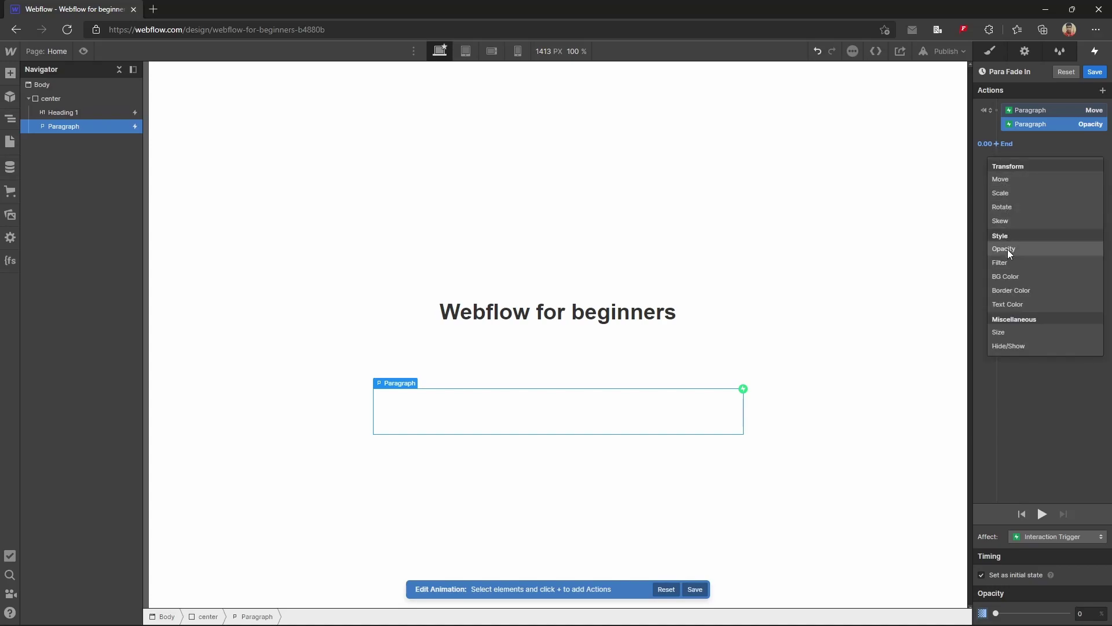
{"action": "left_click", "coordinate": [1000, 179]}
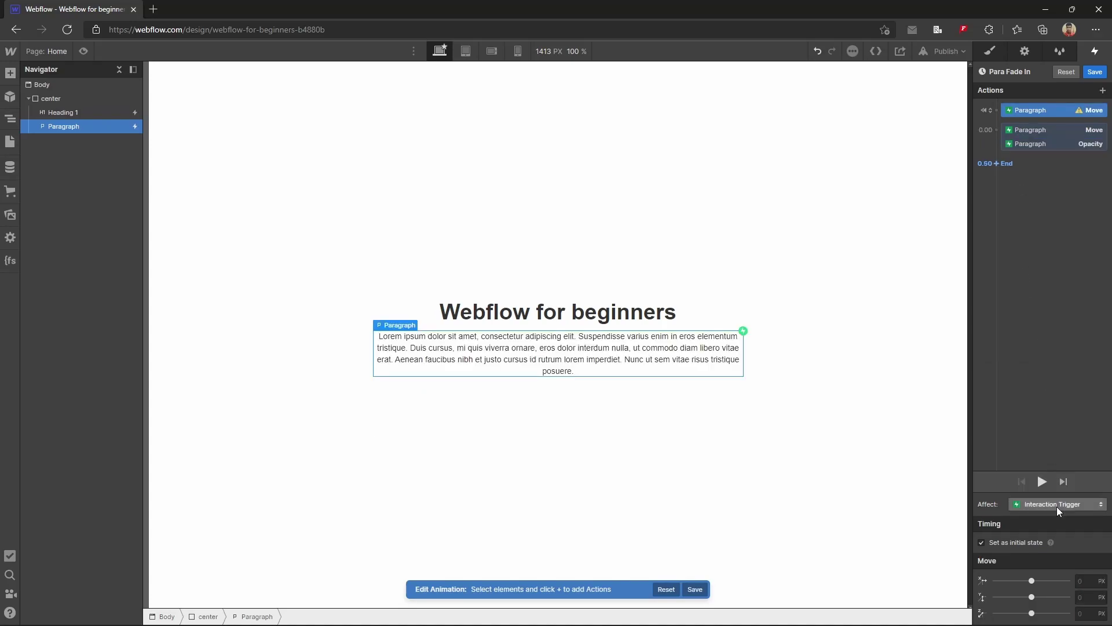
{"action": "left_click", "coordinate": [1084, 597]}
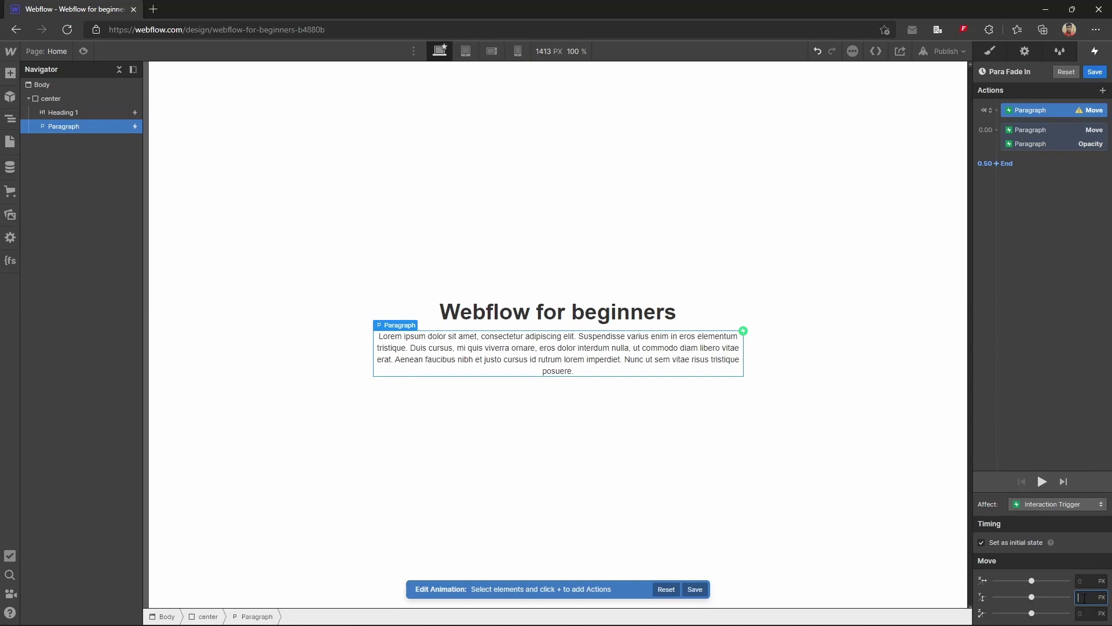
{"action": "type", "text": "0"}
{"action": "left_click", "coordinate": [997, 110]}
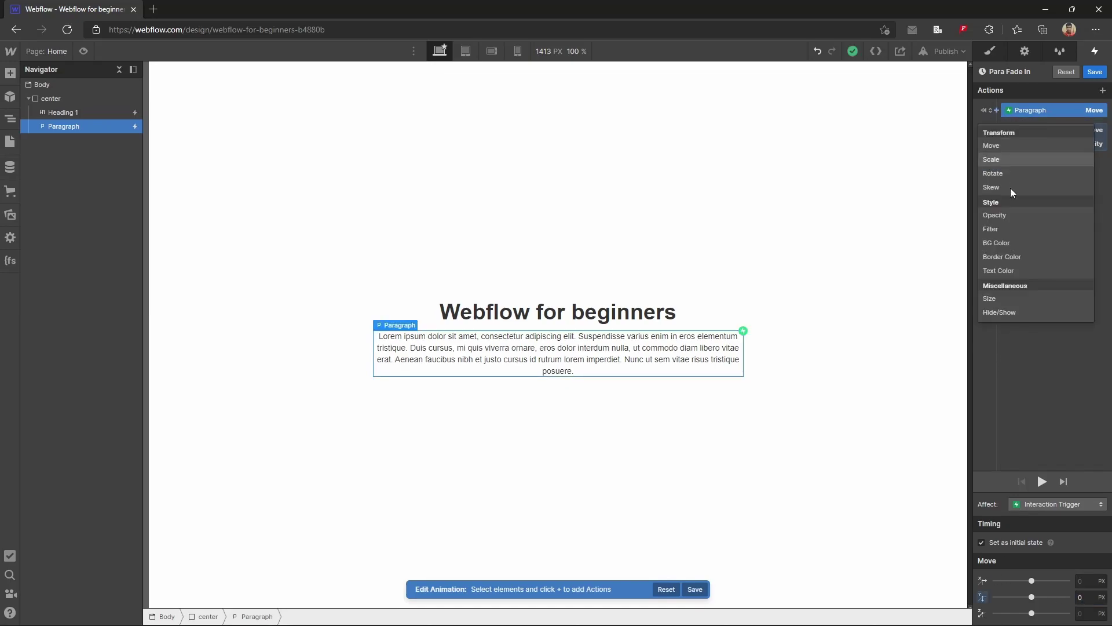
{"action": "left_click", "coordinate": [1006, 220]}
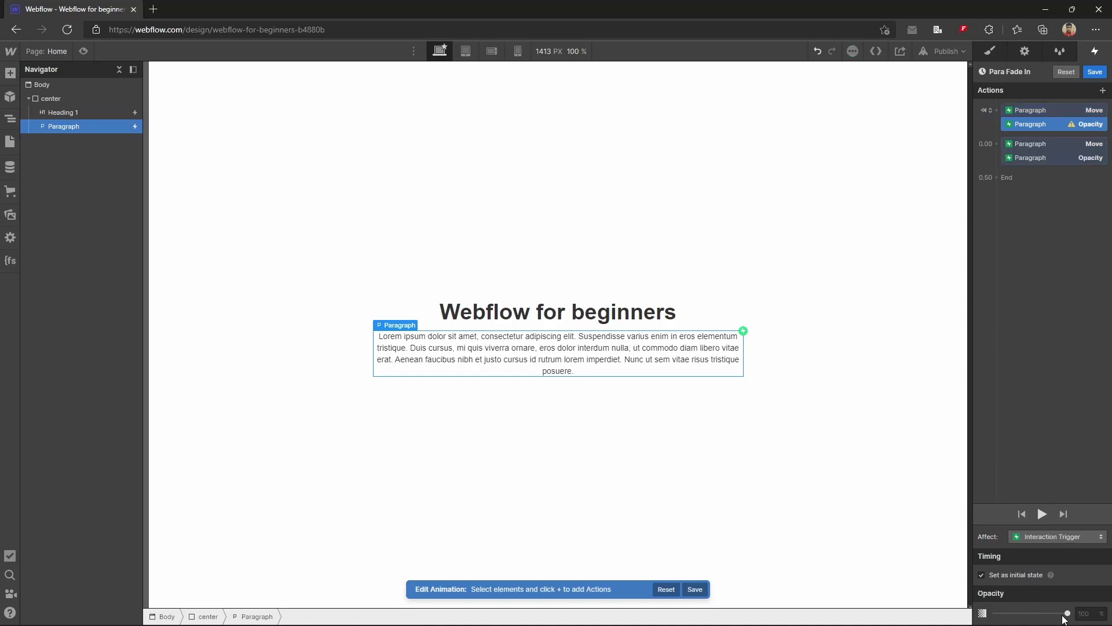
Reorder the timeline so the 0 px Move and 100% Opacity pair follows the 100 px Move and 0% Opacity pair.
{"action": "left_click", "coordinate": [1029, 112], "text": "shift"}
{"action": "left_click", "coordinate": [1036, 144]}
{"action": "left_click", "coordinate": [1036, 157], "text": "shift"}
{"action": "left_click", "coordinate": [1027, 123]}
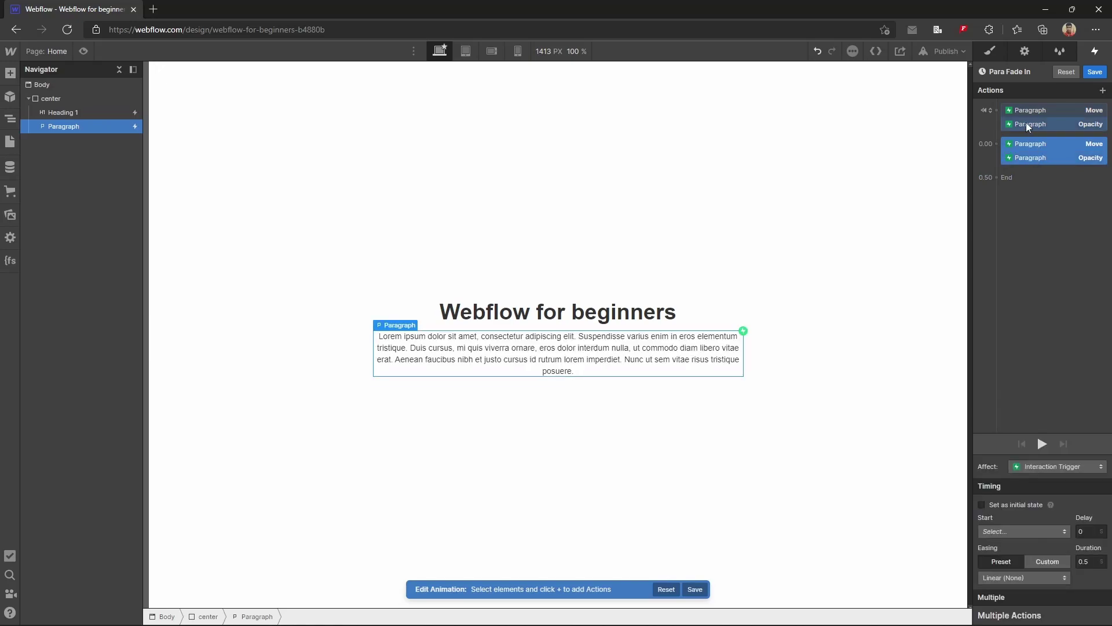
{"action": "left_click", "coordinate": [1029, 113], "text": "shift"}
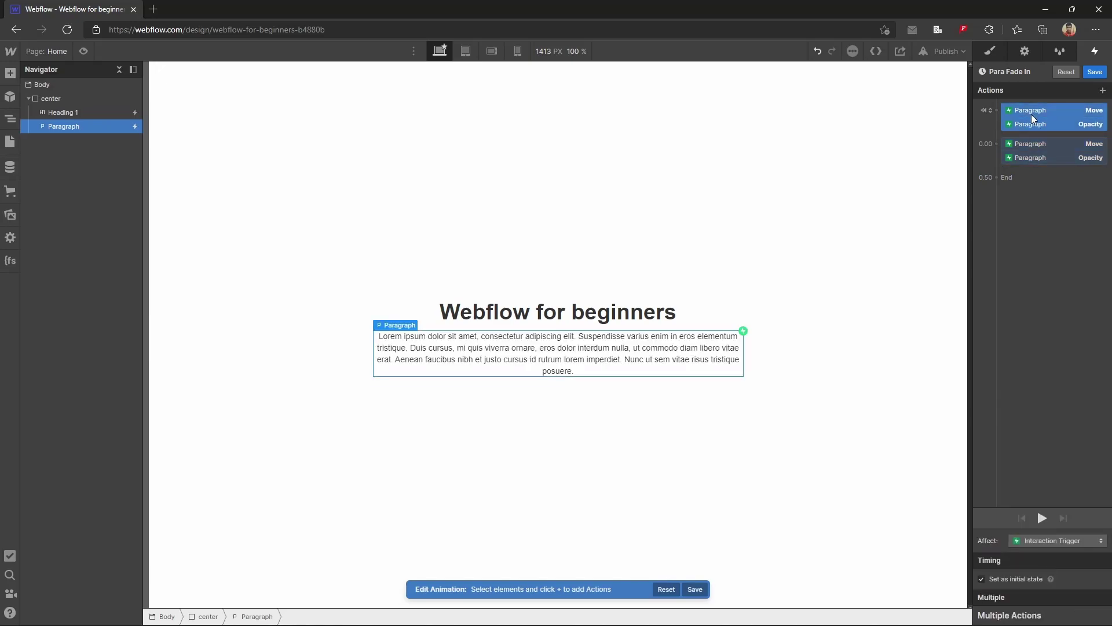
{"action": "left_click_drag", "start_coordinate": [1028, 115], "coordinate": [1028, 172]}
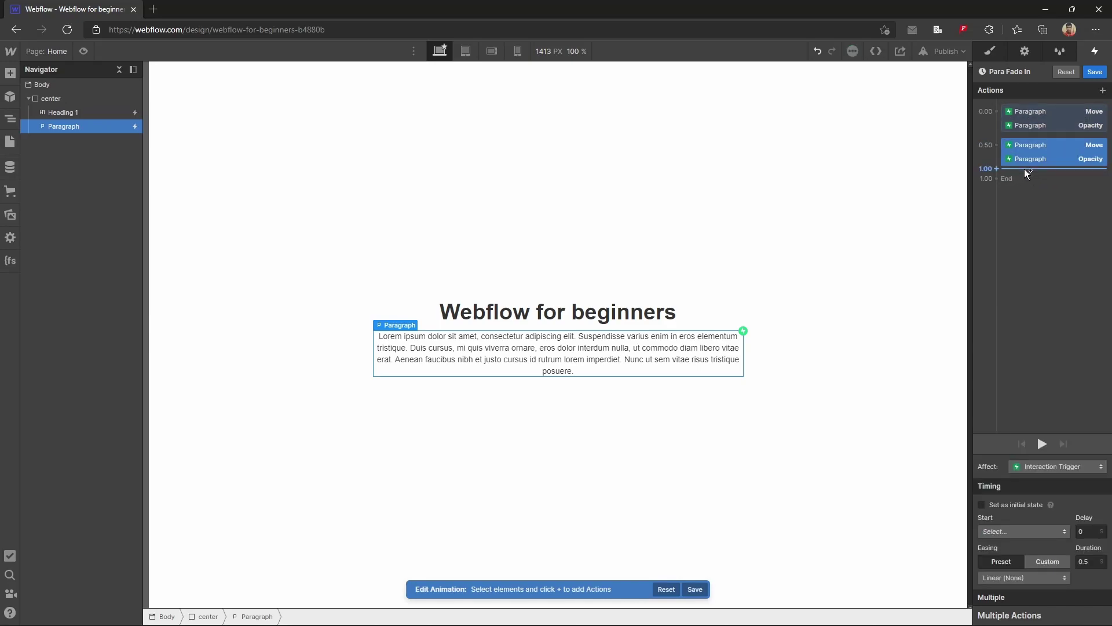
Select all four paragraph actions and set them as initial state.
{"action": "left_click", "coordinate": [1032, 136]}
{"action": "left_click", "coordinate": [1032, 136]}
{"action": "left_click", "coordinate": [1032, 124], "text": "shift"}
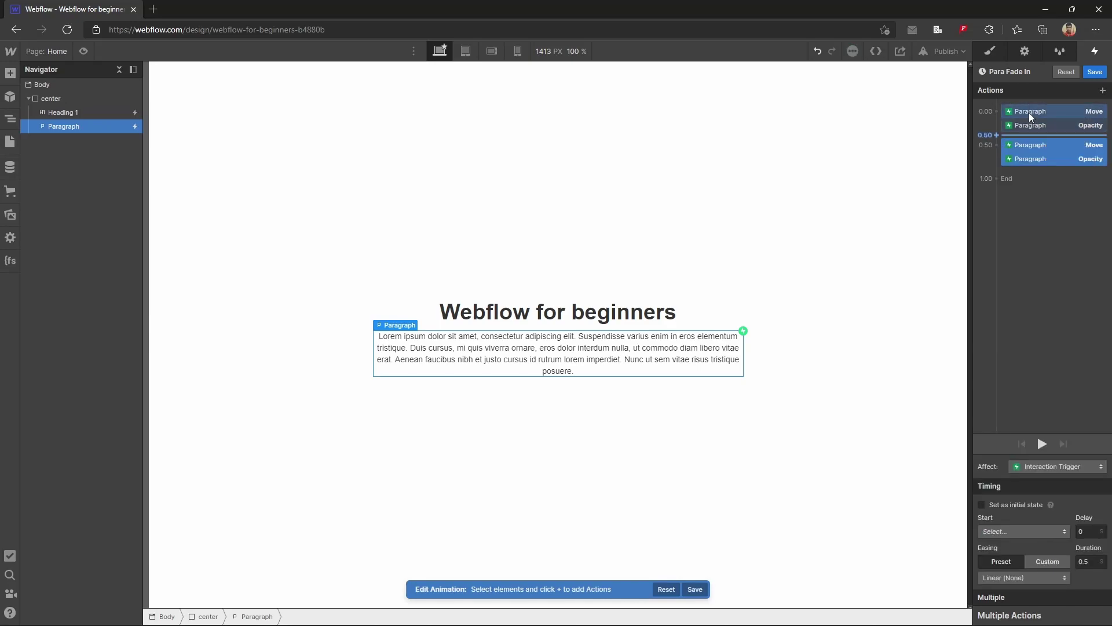
{"action": "left_click", "coordinate": [1028, 112], "text": "shift"}
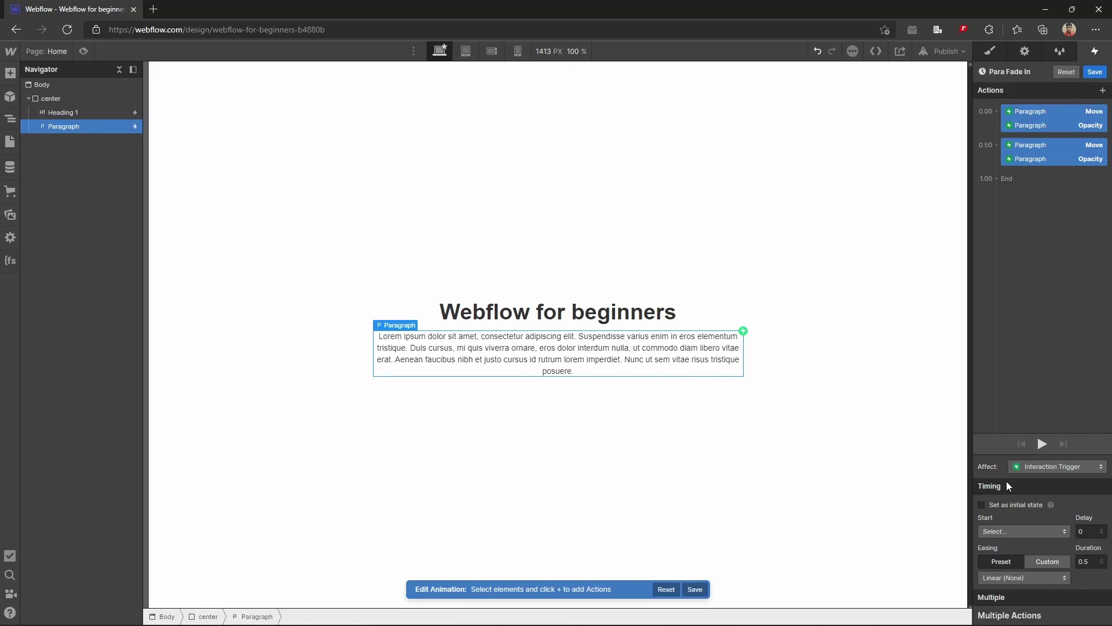
{"action": "left_click", "coordinate": [996, 503]}
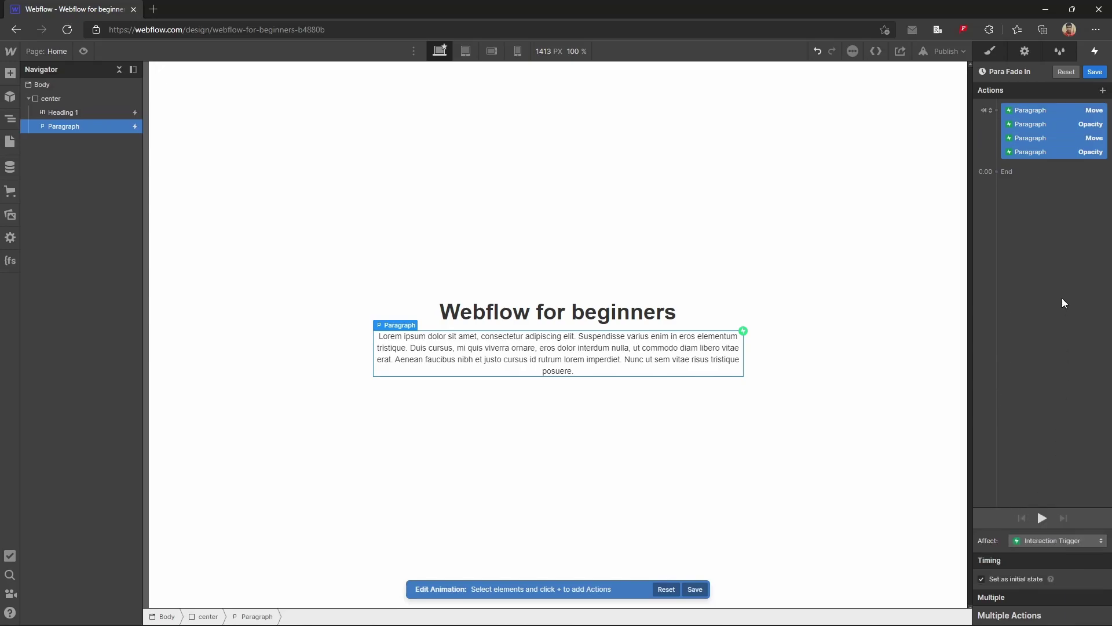
Take the last Move and Opacity pair out of the initial state, placing it after the first pair, and preview the animation.
{"action": "left_click", "coordinate": [1031, 139]}
{"action": "left_click_drag", "start_coordinate": [1032, 143], "coordinate": [1034, 163]}
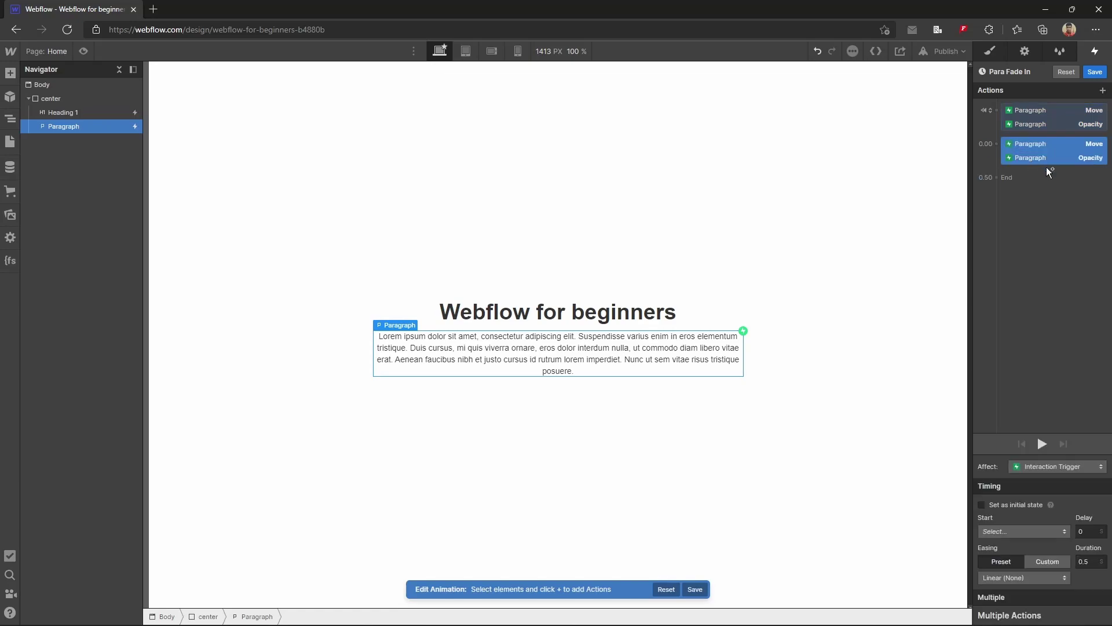
{"action": "left_click_drag", "start_coordinate": [1022, 118], "coordinate": [1022, 172]}
{"action": "left_click", "coordinate": [1043, 443]}
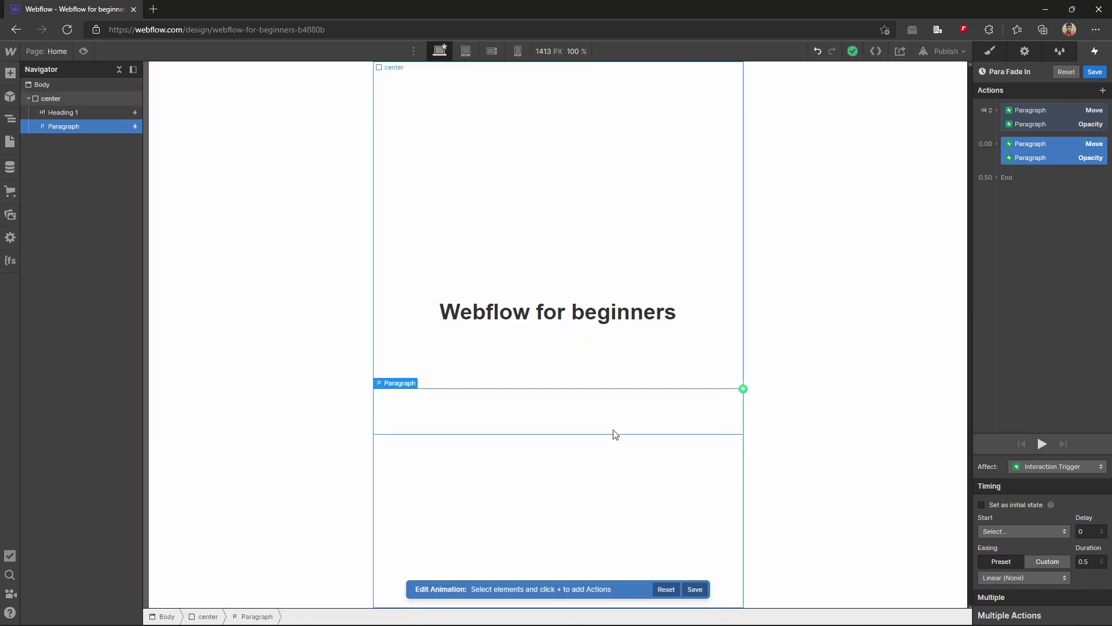
{"action": "left_click", "coordinate": [1042, 445]}
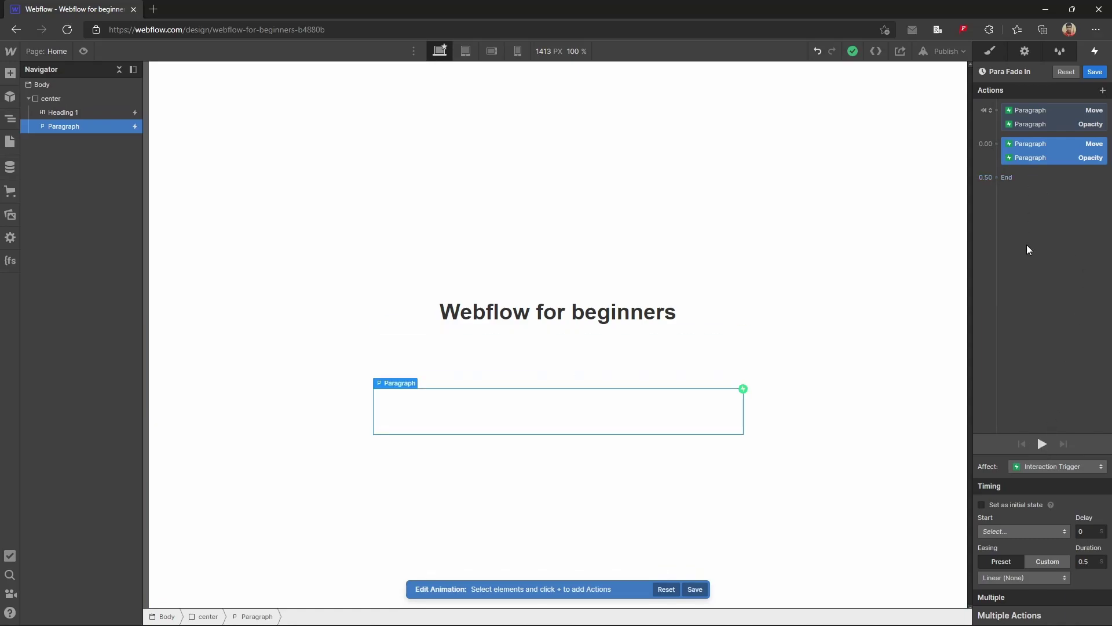
Set the paragraph's final Move and Opacity actions to Out Quint easing with a 0.8-second duration.
{"action": "left_click", "coordinate": [1020, 573]}
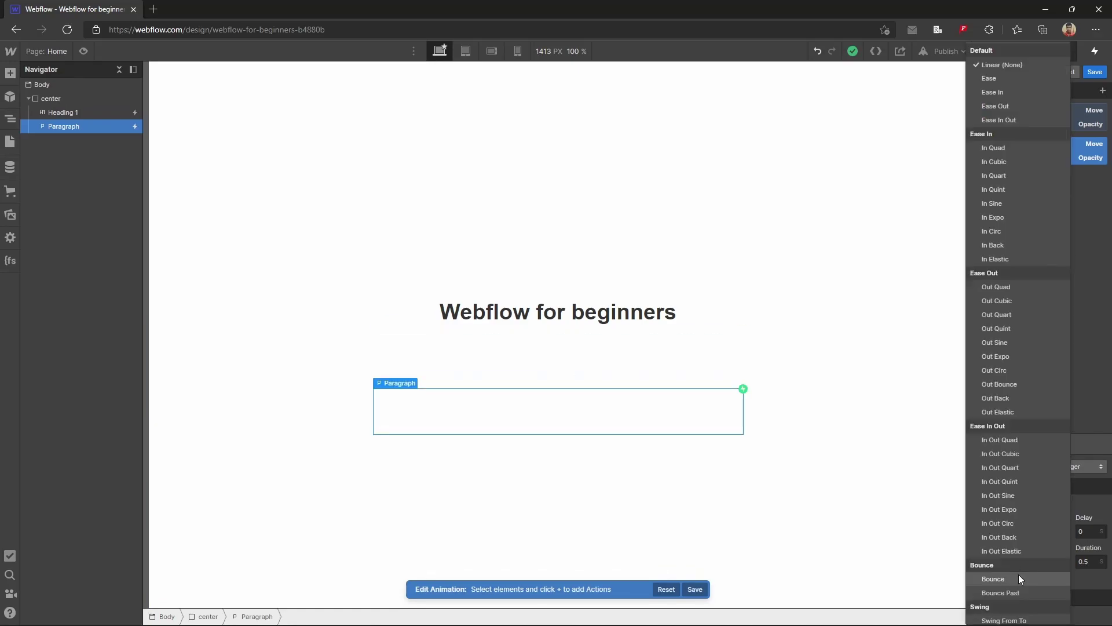
{"action": "left_click", "coordinate": [1006, 329]}
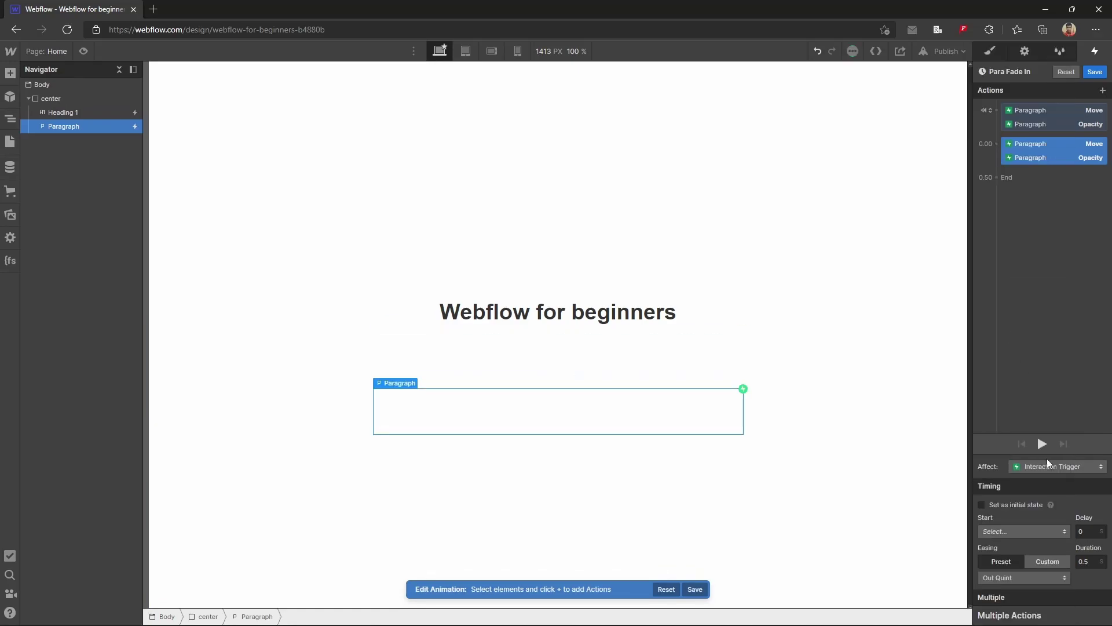
{"action": "left_click", "coordinate": [1089, 565]}
{"action": "type", "text": ".8"}
Delay the paragraph's final Move and Opacity actions by 0.3 seconds and preview the animation.
{"action": "left_click", "coordinate": [1082, 532]}
{"action": "type", "text": ".3"}
{"action": "key", "text": "Return"}
{"action": "left_click", "coordinate": [1042, 444]}
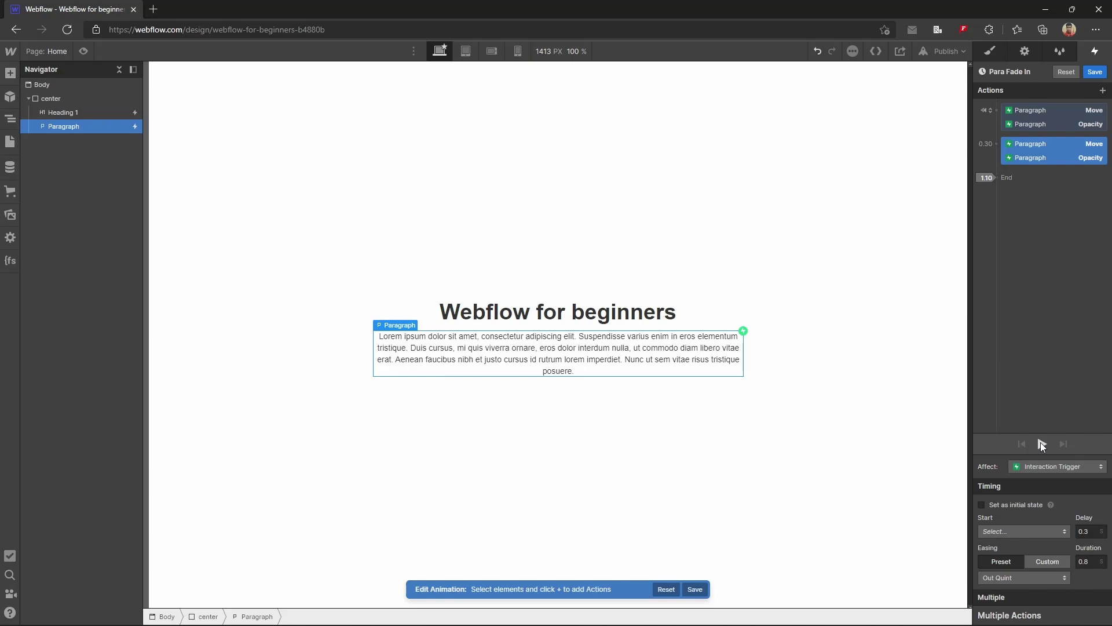
{"action": "left_click", "coordinate": [1042, 444]}
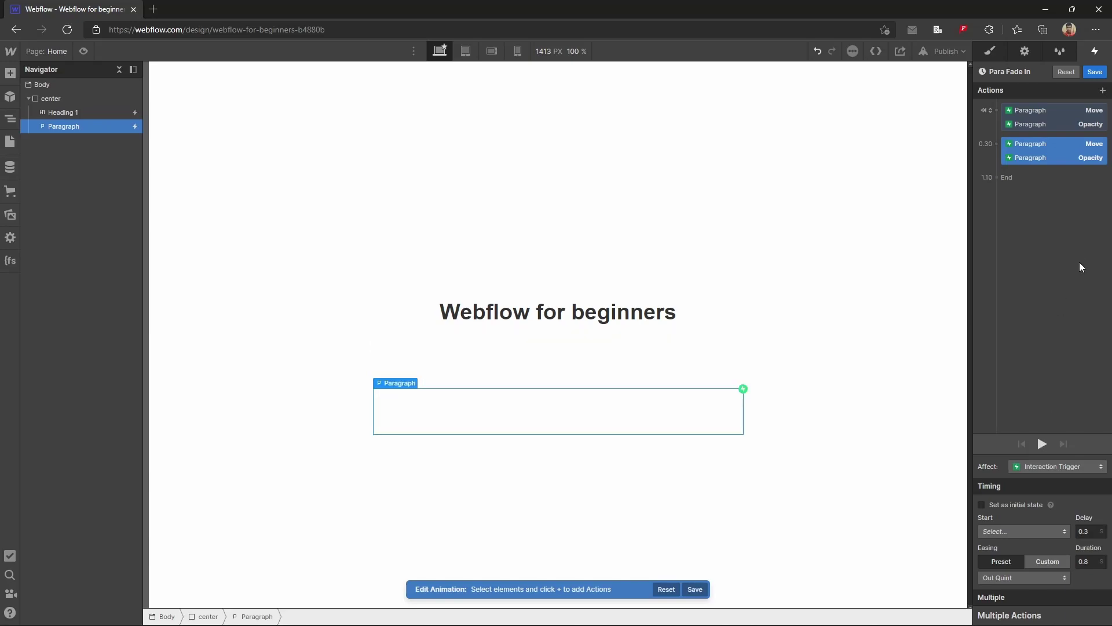
Save the Para Fade In animation, preview the whole page, and close the paragraph's scroll trigger settings.
{"action": "left_click", "coordinate": [1094, 72]}
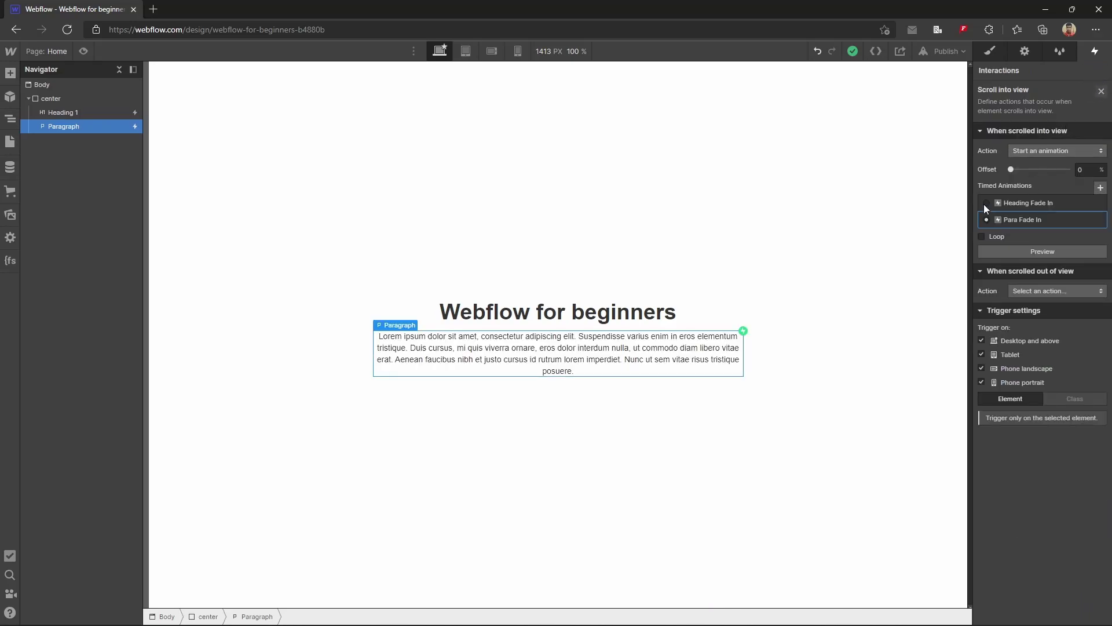
{"action": "left_click", "coordinate": [83, 51]}
{"action": "left_click", "coordinate": [83, 51]}
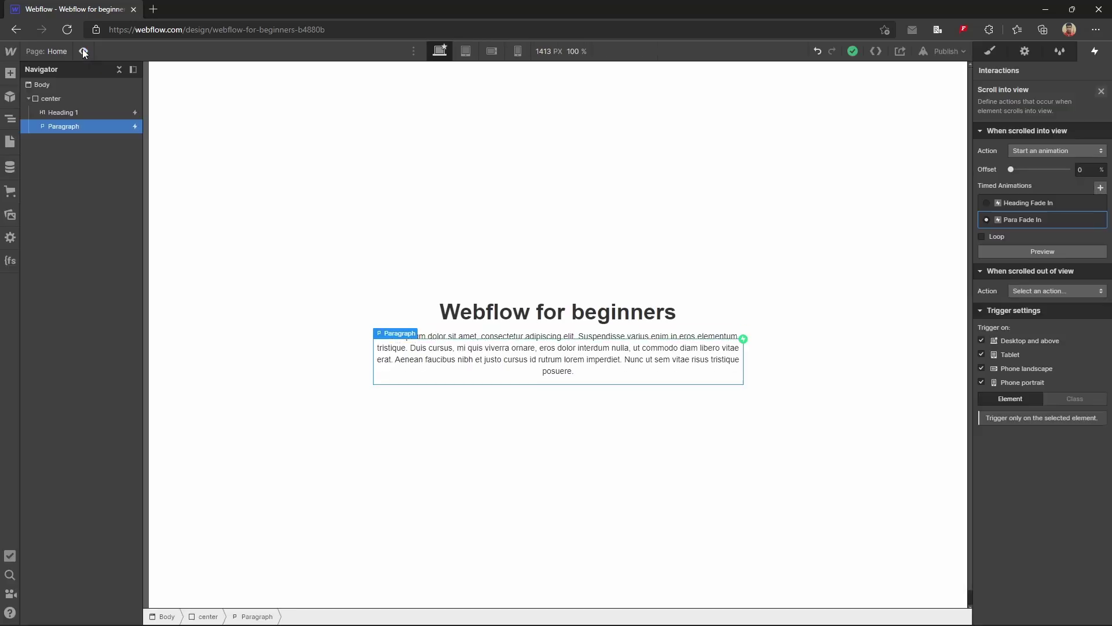
{"action": "left_click", "coordinate": [83, 51]}
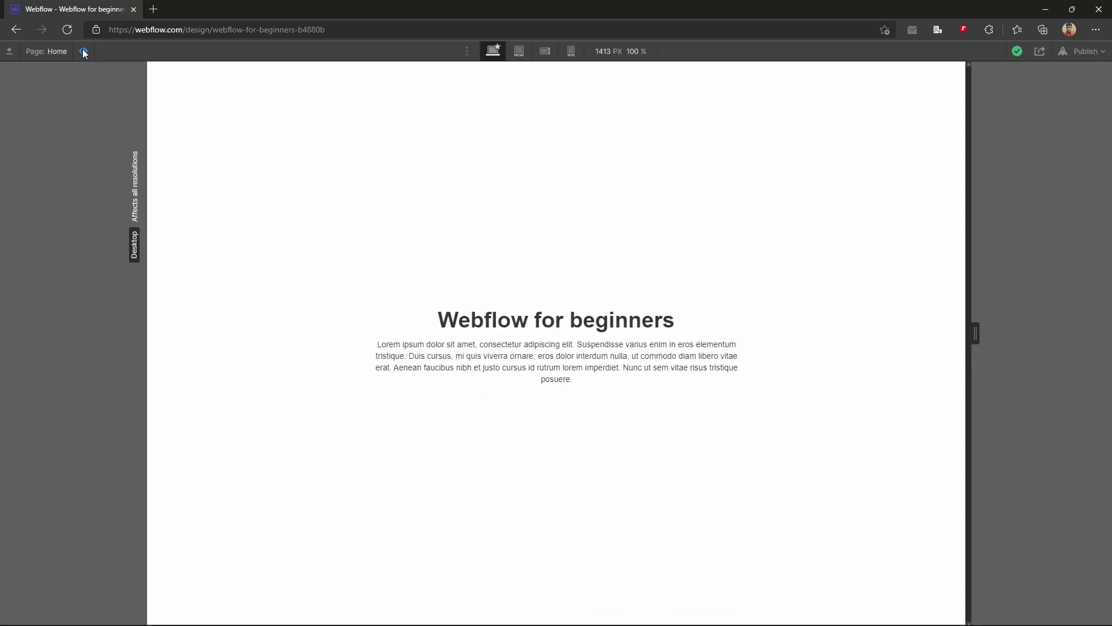
{"action": "left_click", "coordinate": [83, 51]}
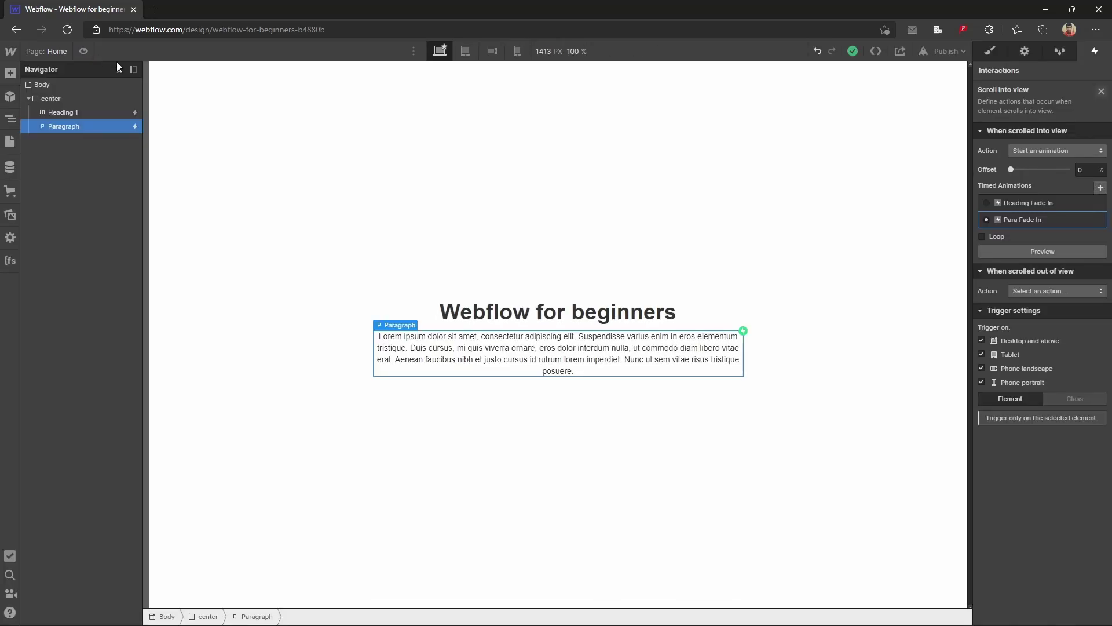
{"action": "left_click", "coordinate": [1101, 91]}
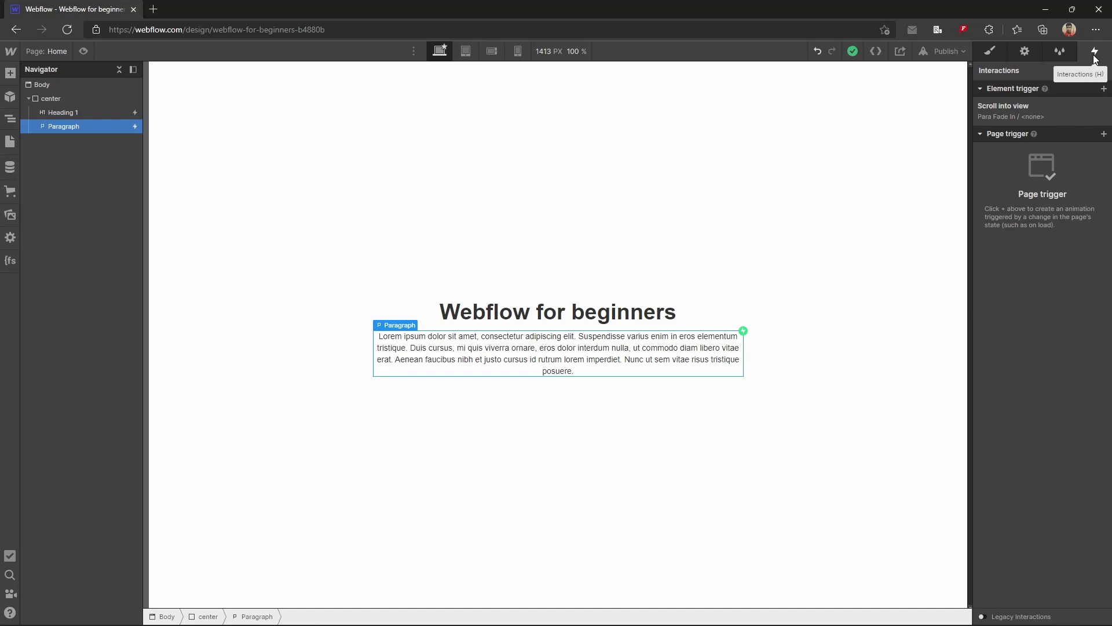
{"action": "left_click", "coordinate": [1104, 89]}
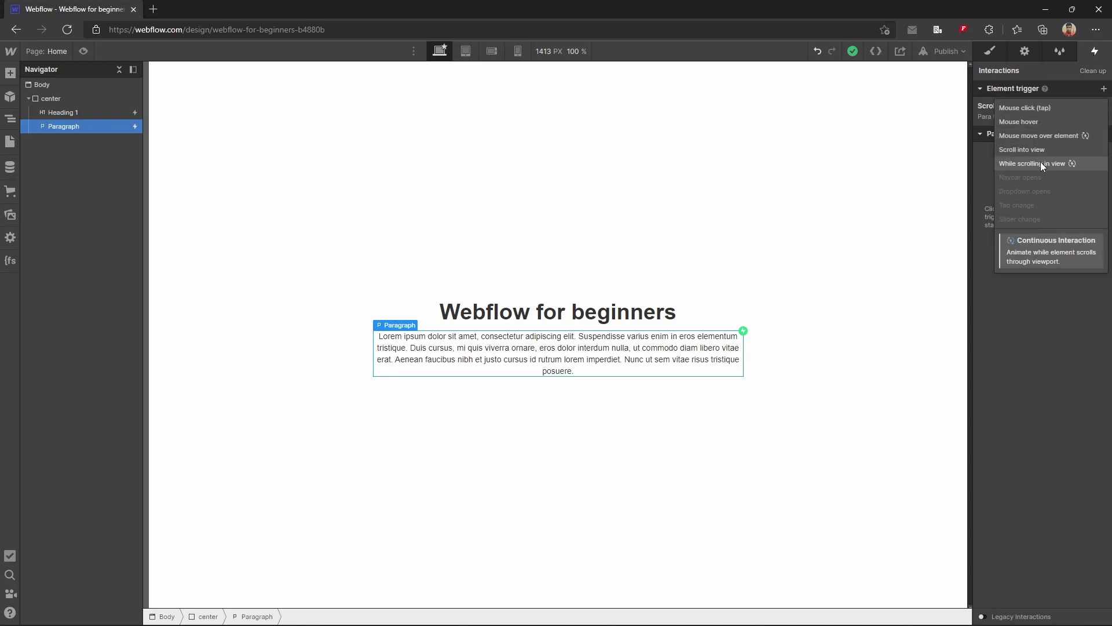
{"action": "mouse_move", "coordinate": [1039, 139]}
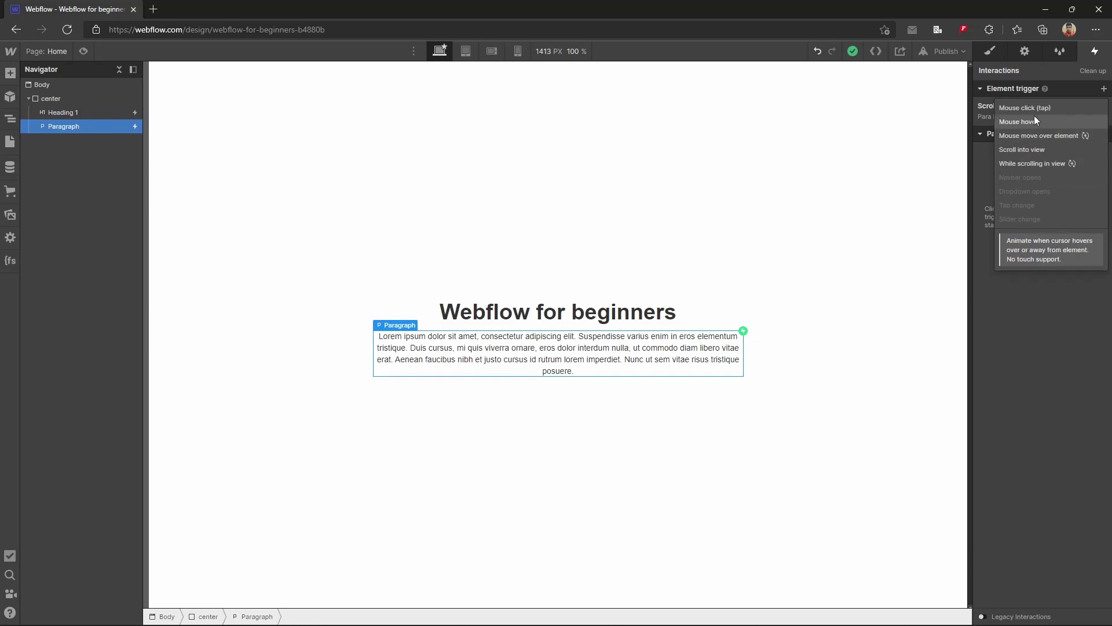
{"action": "mouse_move", "coordinate": [1034, 114]}
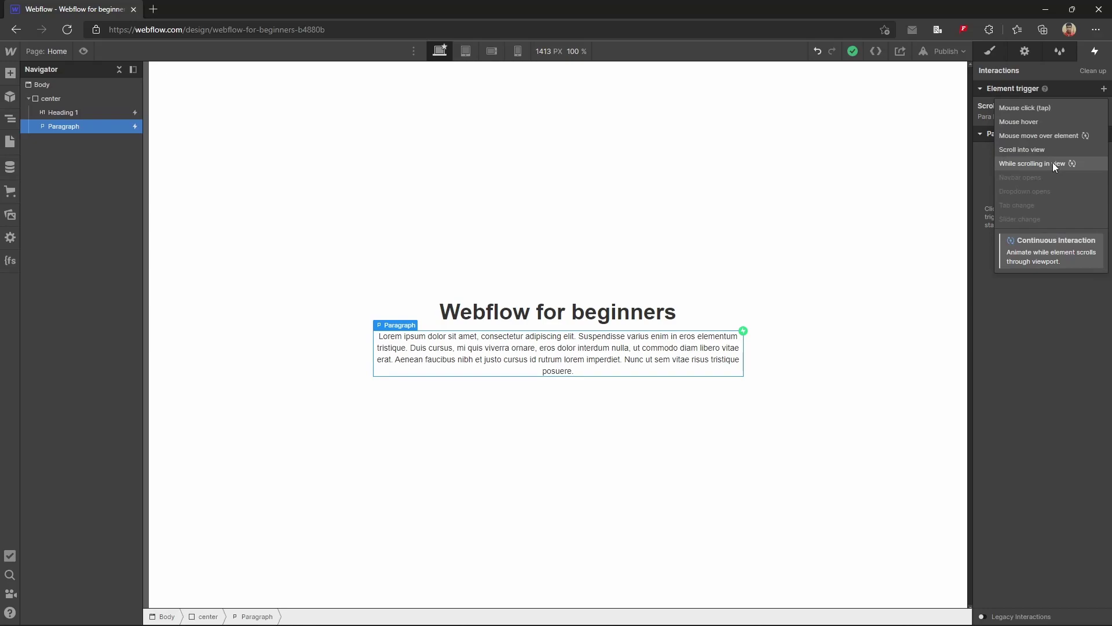
{"action": "left_click", "coordinate": [1045, 306]}
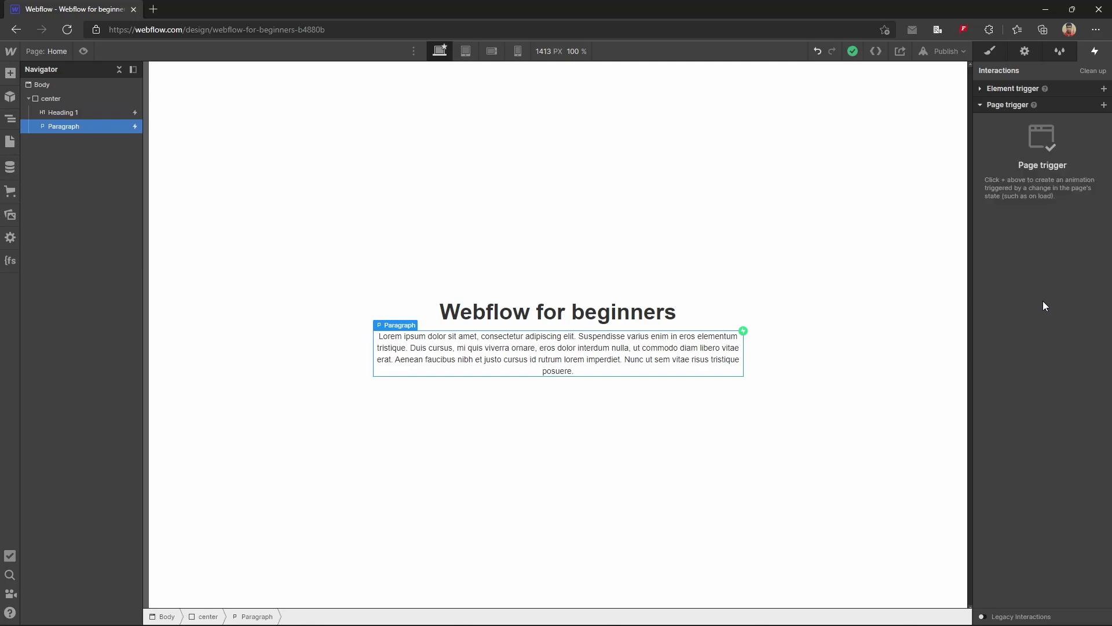